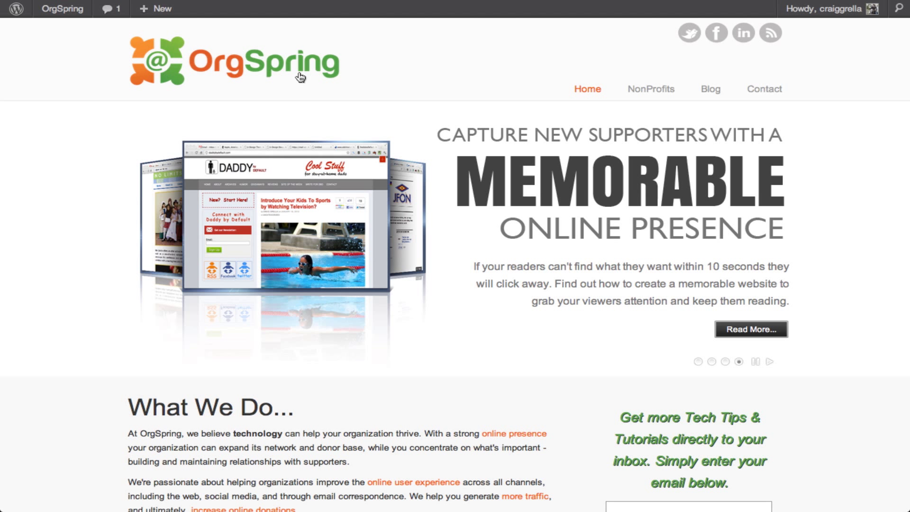
- Switch to the Welcome to Facebook tab and put the cursor in the login e-mail field
{"action": "mouse_move", "coordinate": [173, 13]}
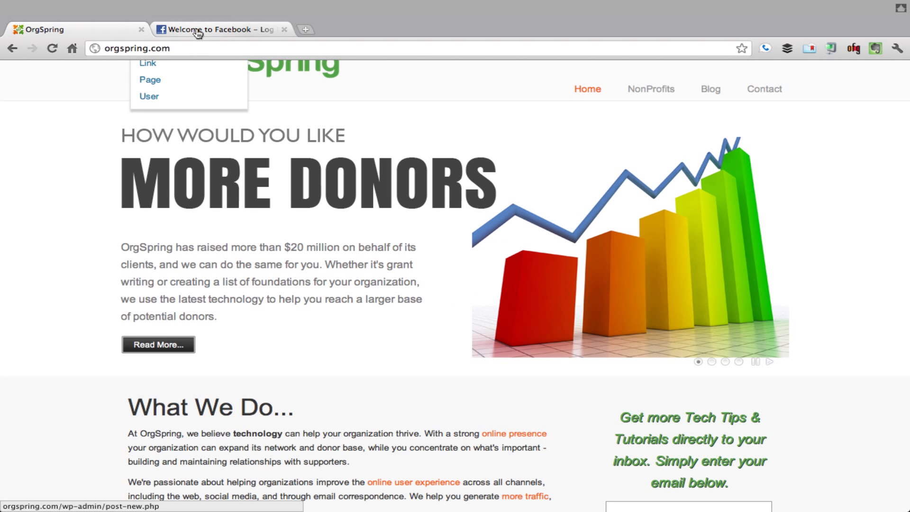
{"action": "left_click", "coordinate": [198, 31]}
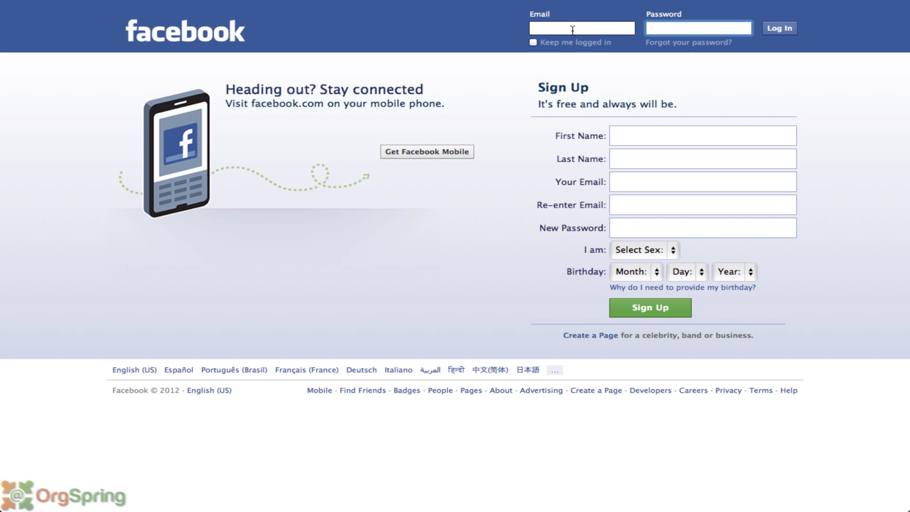
{"action": "left_click", "coordinate": [572, 29]}
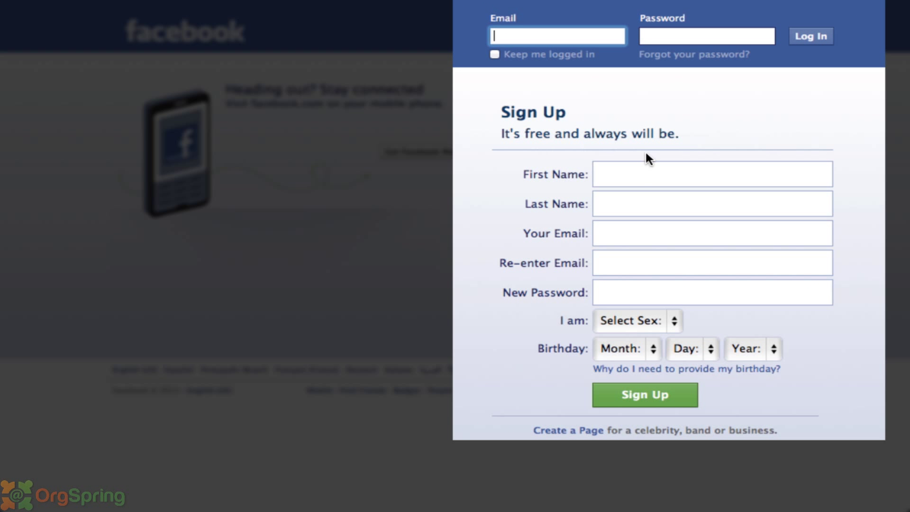
- Enter the new user's first and last name, their e-mail address twice, and a password
{"action": "left_click", "coordinate": [620, 175]}
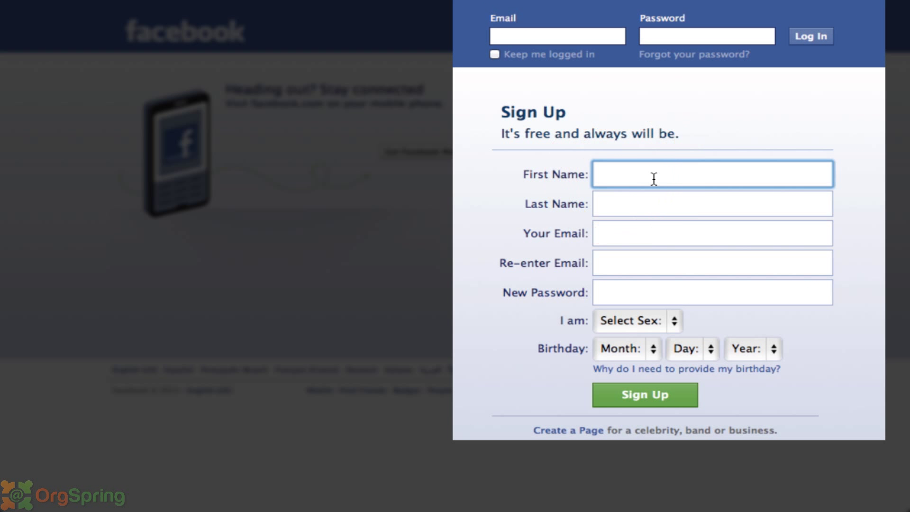
{"action": "type", "text": "John"}
{"action": "key", "text": "Tab"}
{"action": "type", "text": "Smith"}
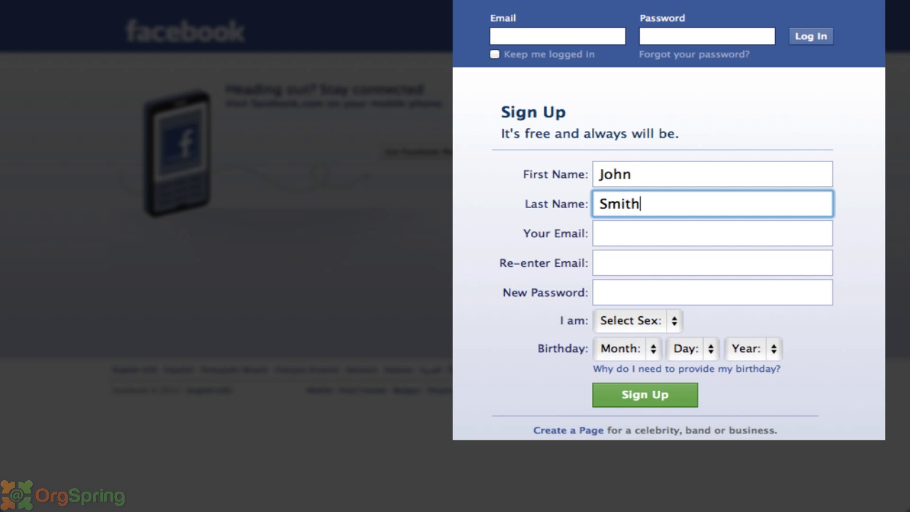
{"action": "key", "text": "Tab"}
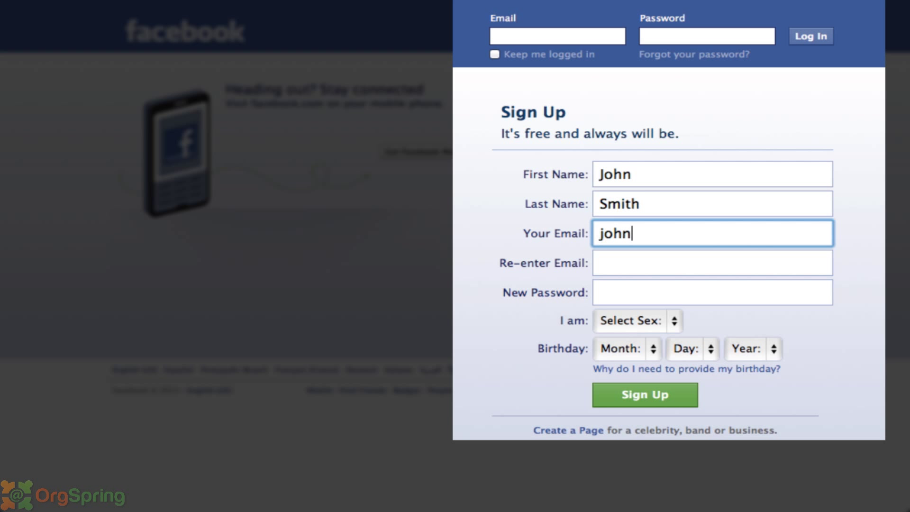
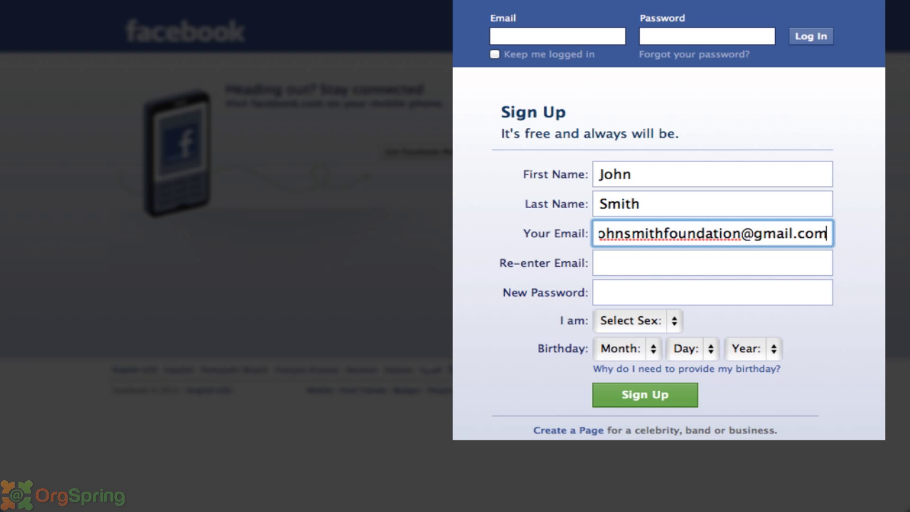
{"action": "key", "text": "Tab"}
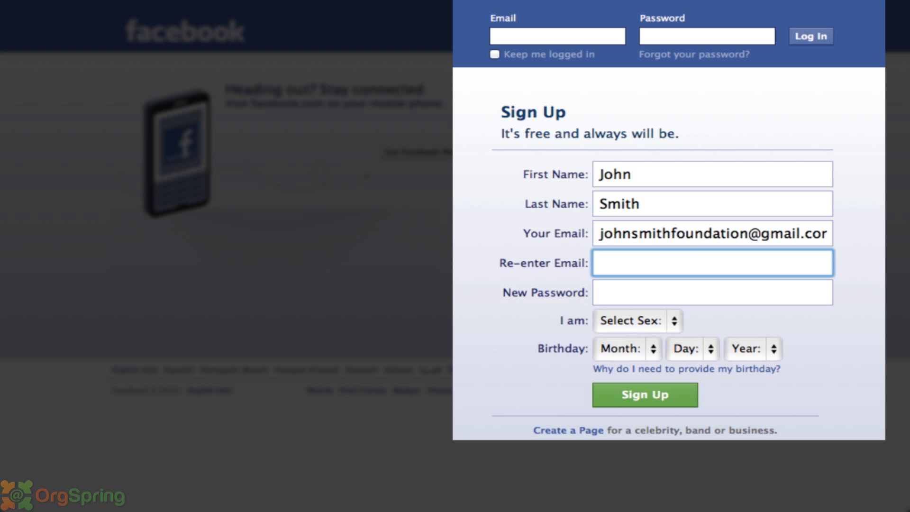
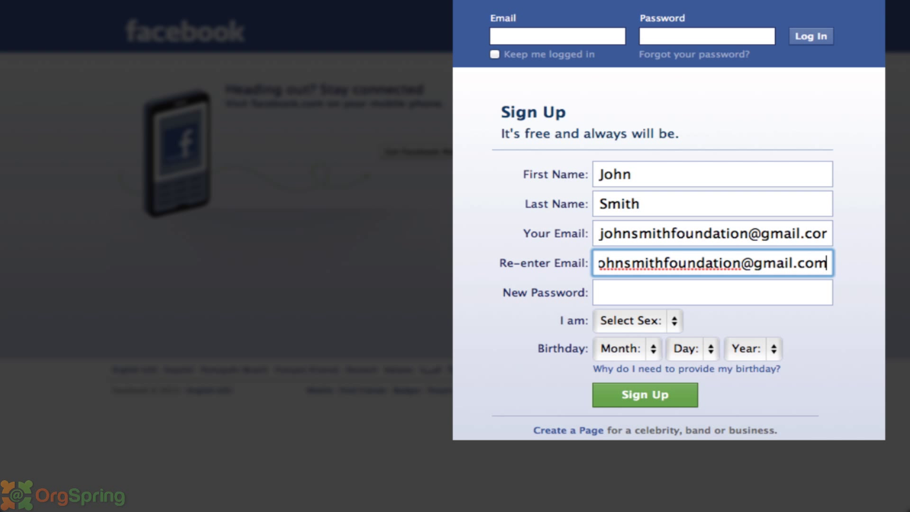
{"action": "key", "text": "Tab"}
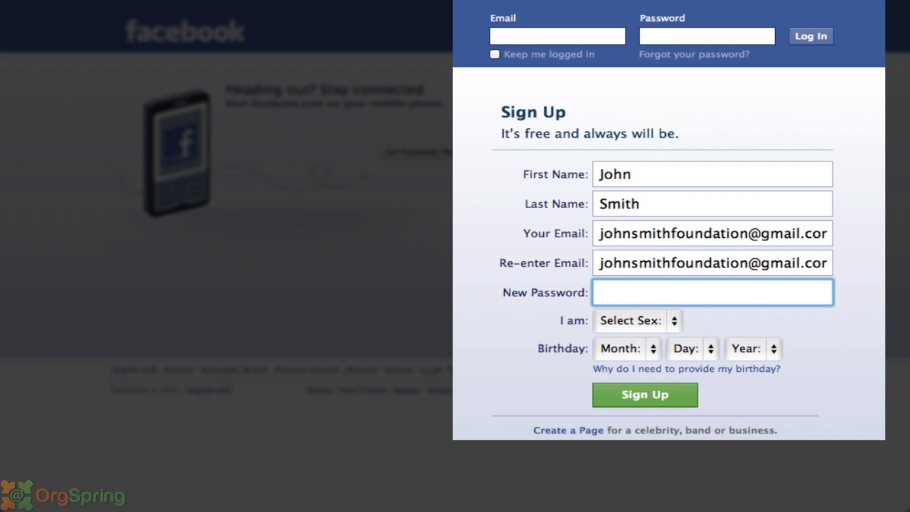
{"action": "type", "text": "••"}
{"action": "key", "text": "BackSpace"}
{"action": "key", "text": "BackSpace"}
{"action": "type", "text": "••••••••••"}
- Set sex to Male and the birthday to Jan 1, 1989
{"action": "left_click", "coordinate": [633, 314]}
{"action": "left_click", "coordinate": [630, 348]}
{"action": "left_click", "coordinate": [628, 349]}
{"action": "left_click", "coordinate": [624, 363]}
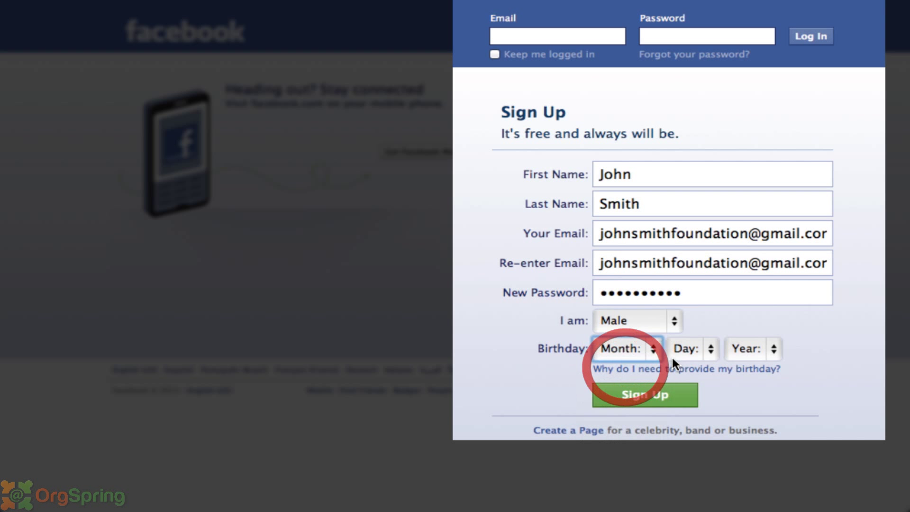
{"action": "left_click", "coordinate": [685, 348]}
{"action": "left_click", "coordinate": [681, 365]}
{"action": "left_click", "coordinate": [740, 350]}
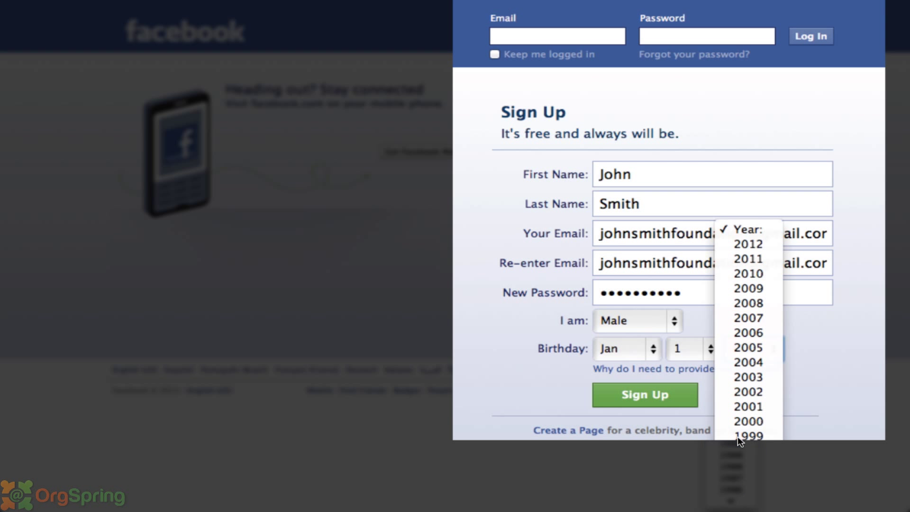
{"action": "left_click", "coordinate": [741, 457]}
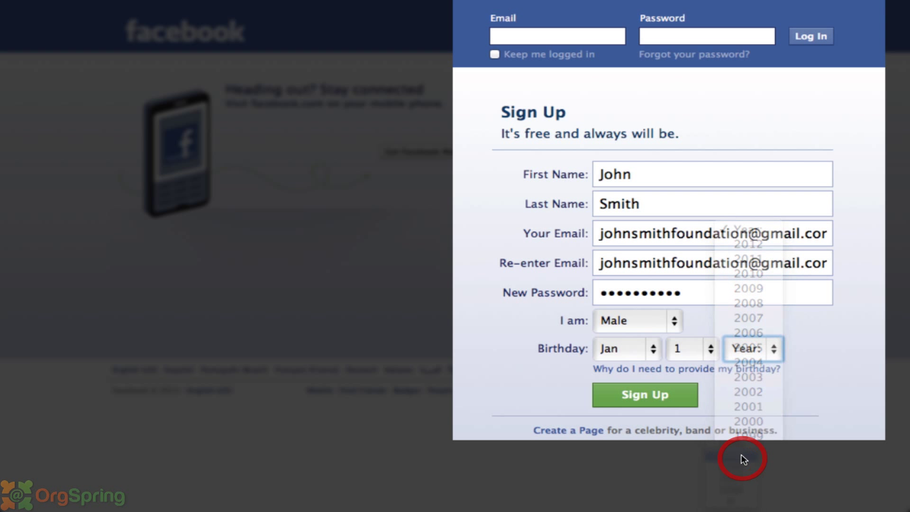
- Submit the sign-up form, enter the captcha words, and submit again to create the account
{"action": "left_click", "coordinate": [650, 393]}
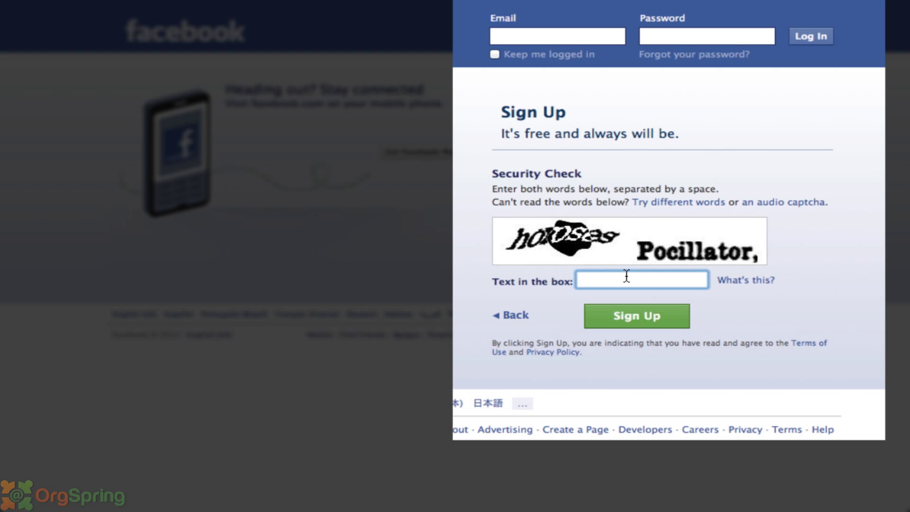
{"action": "type", "text": "horosas pocillator"}
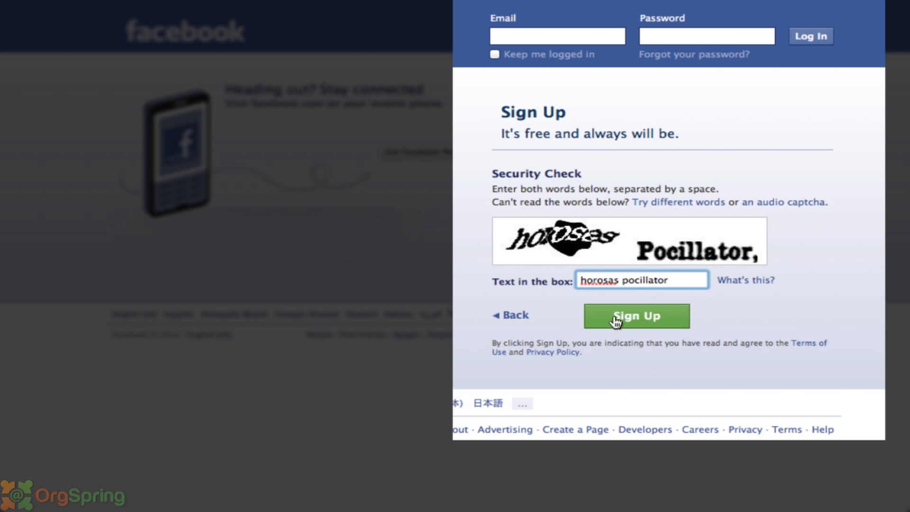
{"action": "left_click", "coordinate": [619, 316]}
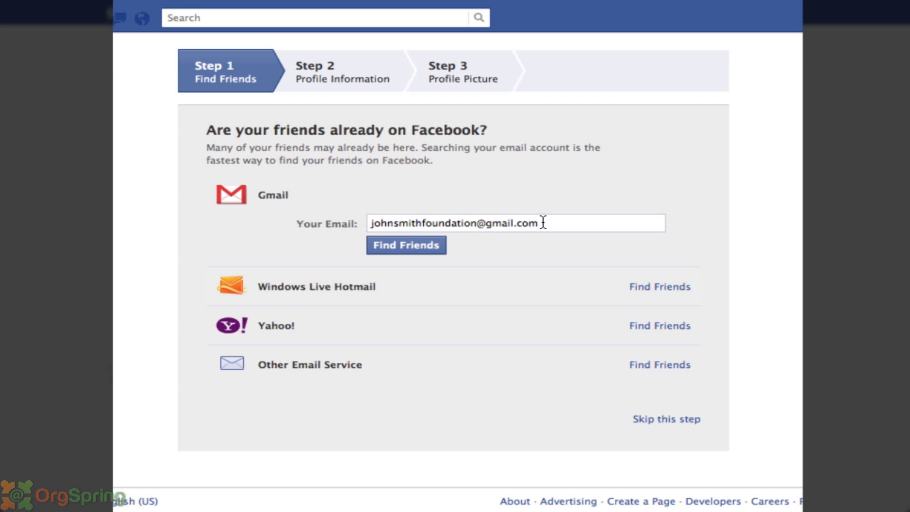
- Skip the Find Friends step and enter St. Anthony's High School as the high school
{"action": "left_click", "coordinate": [668, 421]}
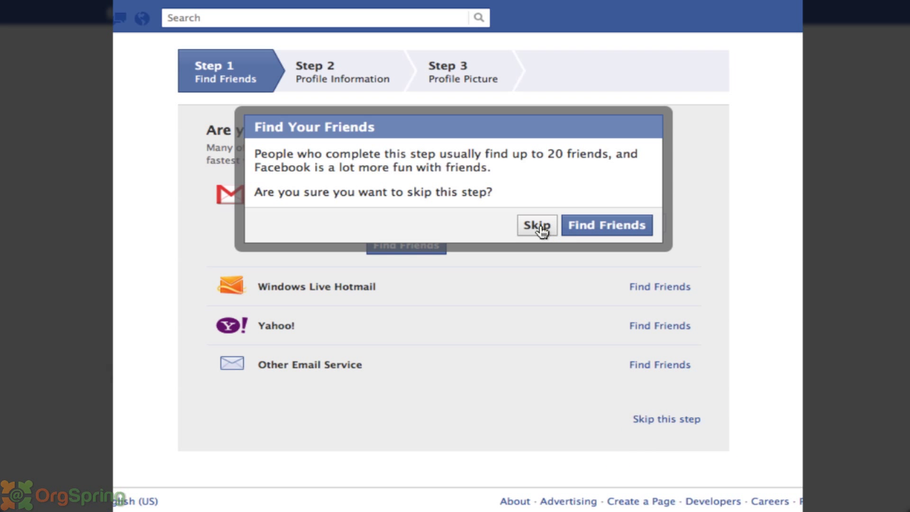
{"action": "left_click", "coordinate": [537, 226]}
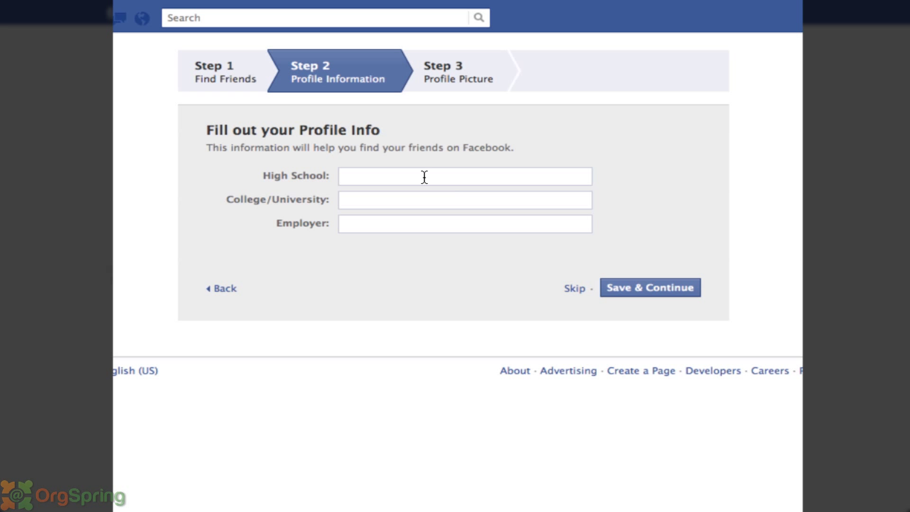
{"action": "left_click", "coordinate": [424, 177]}
{"action": "type", "text": "St"}
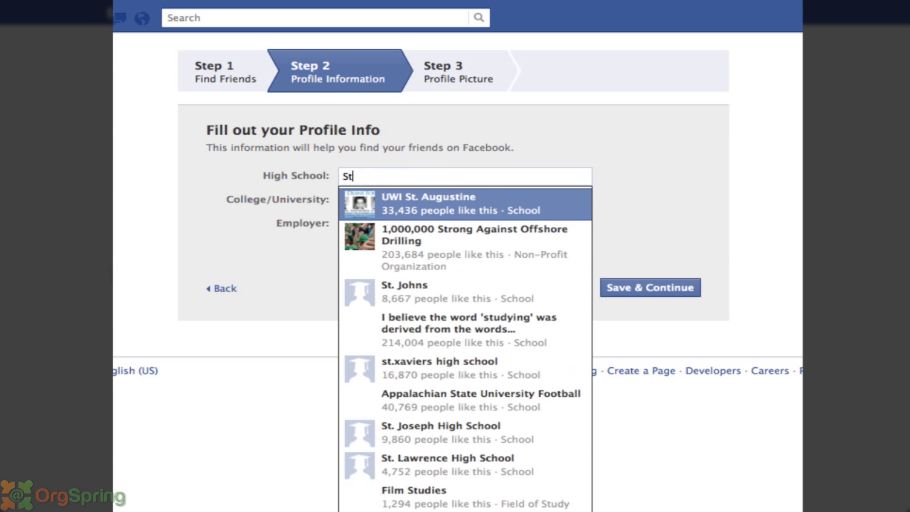
{"action": "type", "text": ". Anthony"}
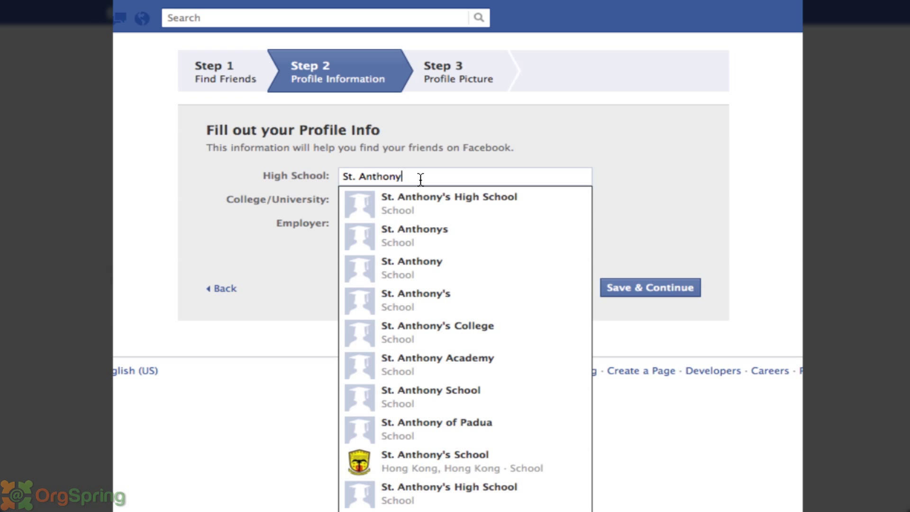
{"action": "type", "text": "s"}
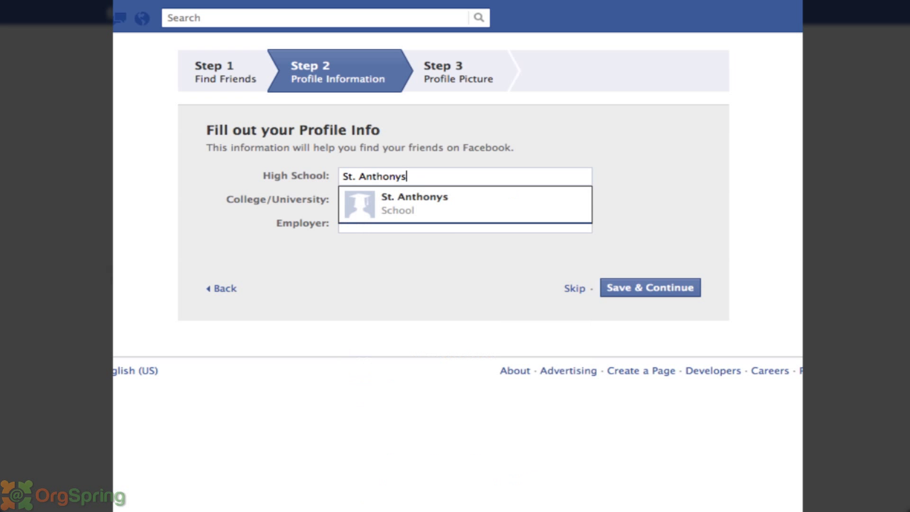
{"action": "key", "text": "BackSpace"}
{"action": "type", "text": "'s High"}
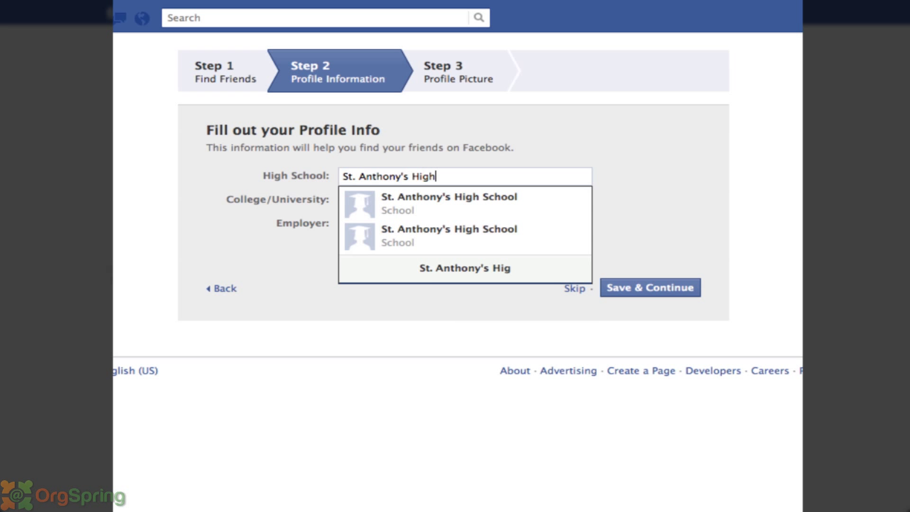
{"action": "type", "text": " School"}
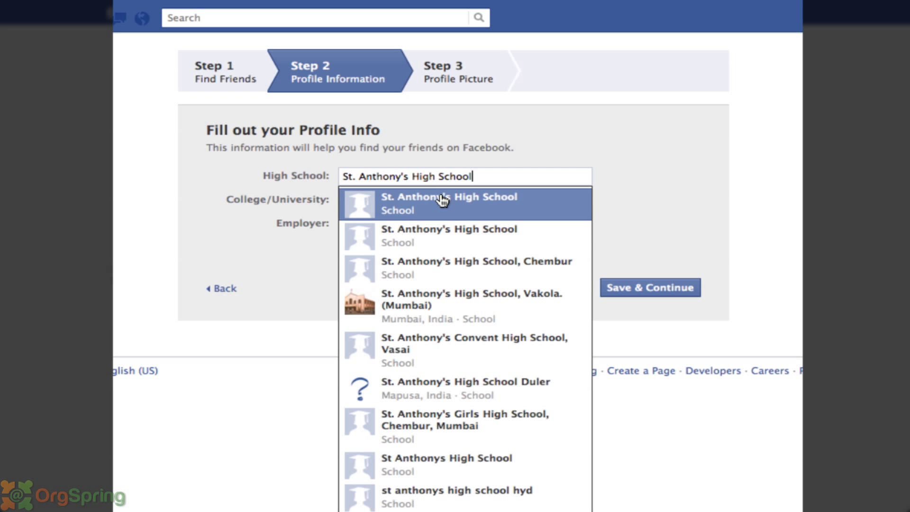
{"action": "key", "text": "super+a"}
{"action": "key", "text": "Return"}
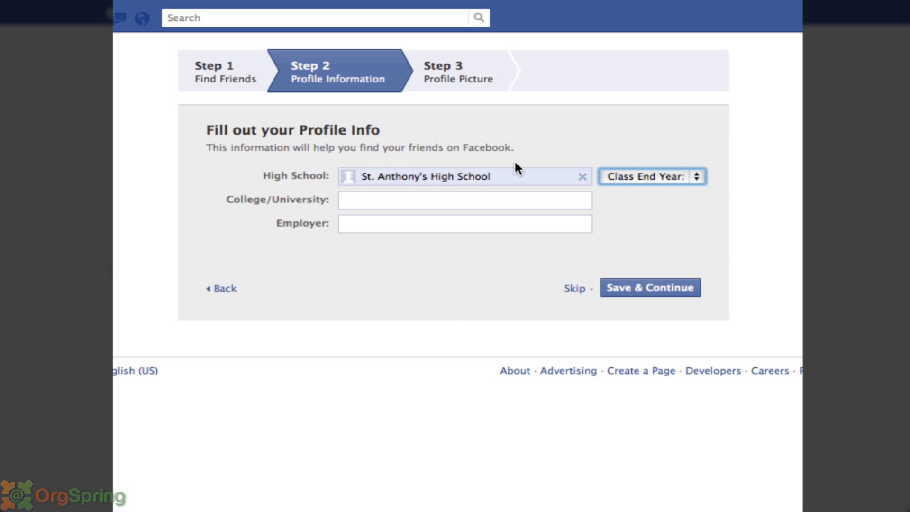
{"action": "left_click", "coordinate": [453, 197]}
{"action": "left_click", "coordinate": [632, 174]}
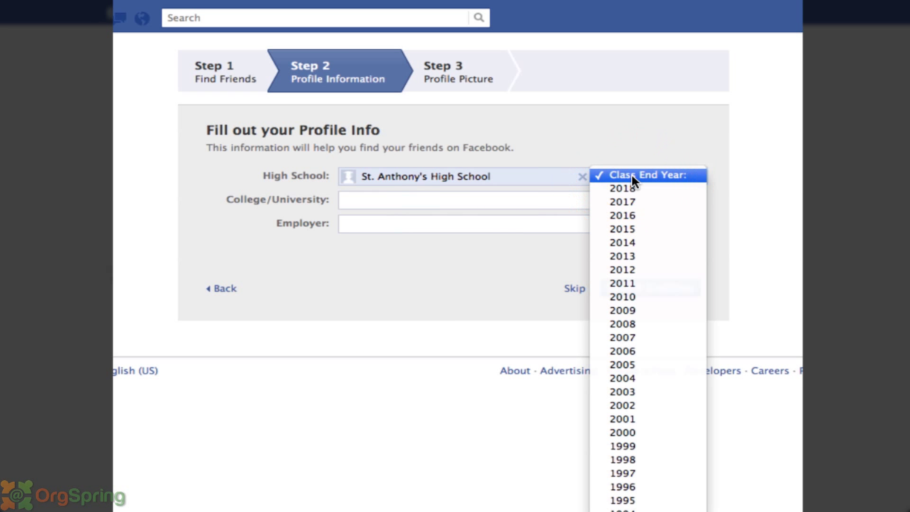
{"action": "left_click", "coordinate": [632, 175]}
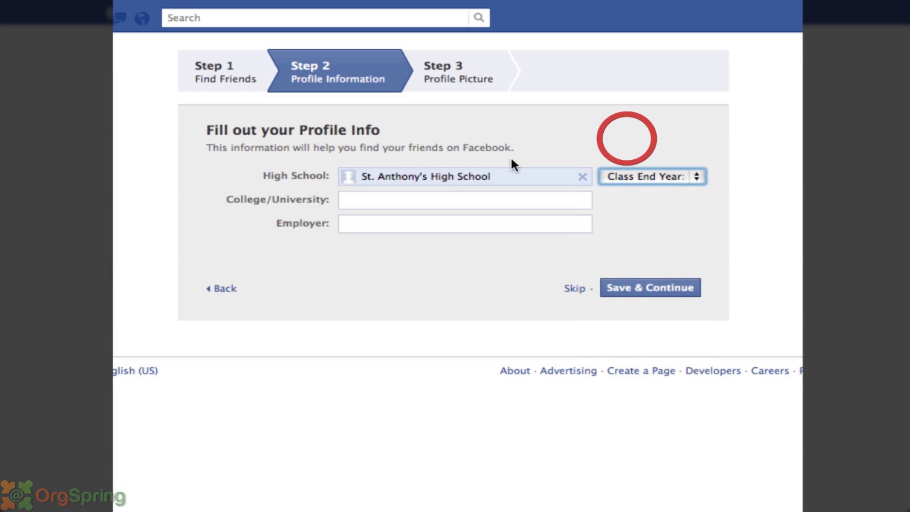
- Choose Lehigh University as the college and save the education details
{"action": "left_click", "coordinate": [375, 201]}
{"action": "type", "text": "Lehigh"}
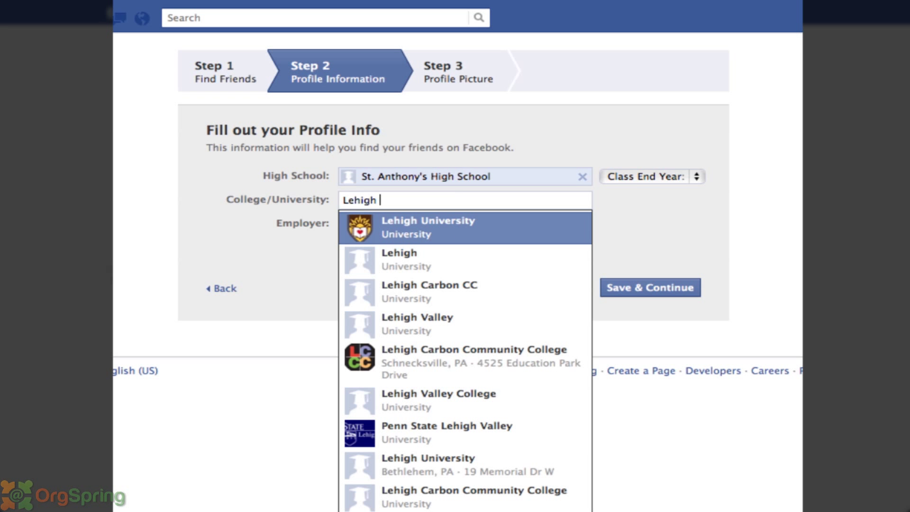
{"action": "left_click", "coordinate": [408, 228]}
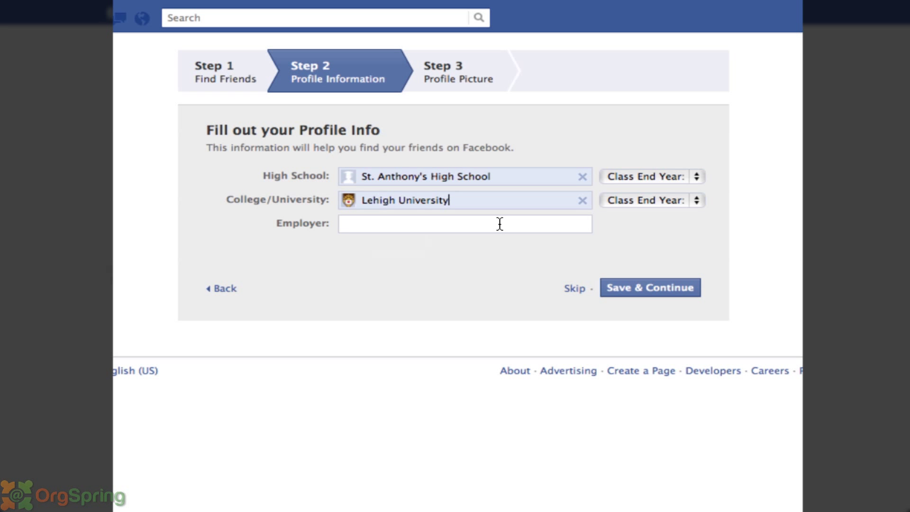
{"action": "left_click", "coordinate": [618, 290]}
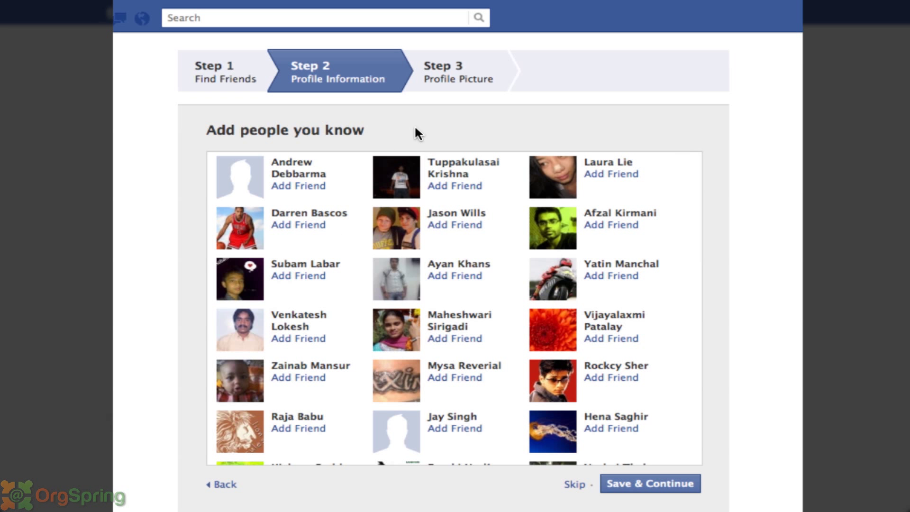
- Skip the suggested friends step and the profile picture step
{"action": "scroll", "coordinate": [356, 198], "scroll_direction": "down", "scroll_amount": 12}
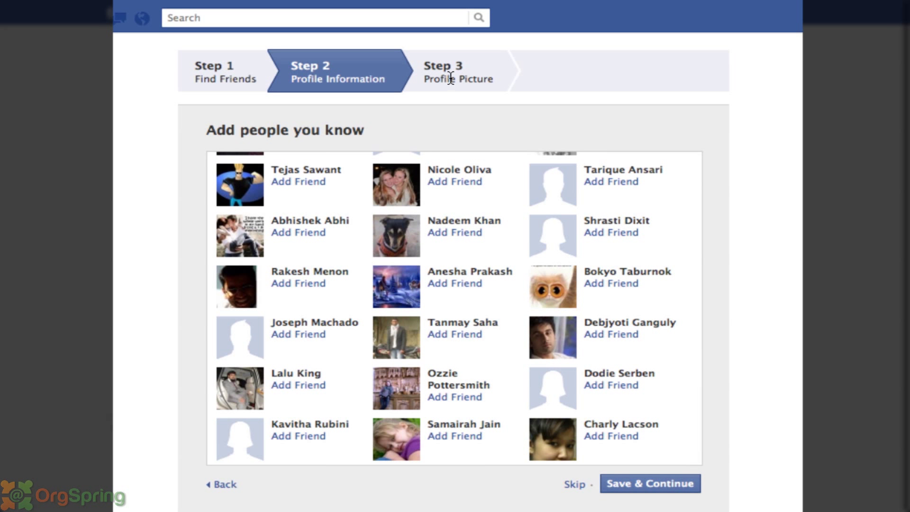
{"action": "left_click", "coordinate": [575, 483]}
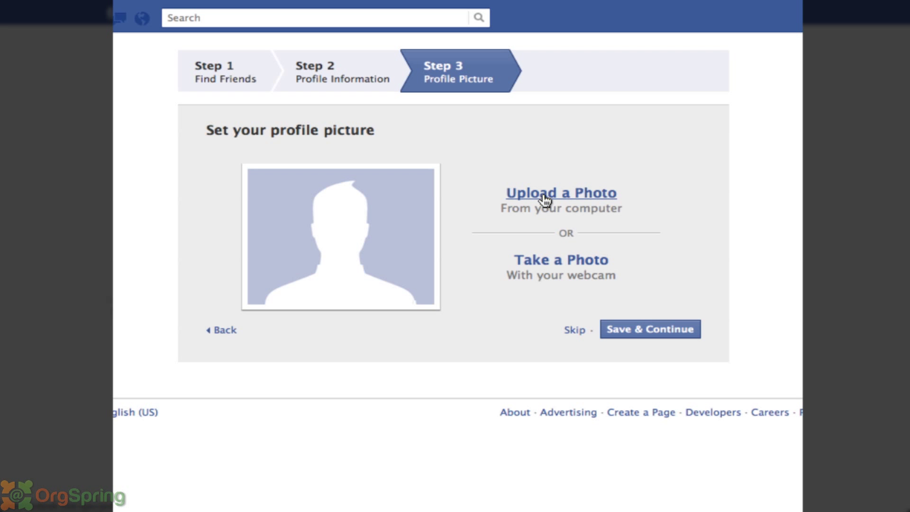
{"action": "left_click", "coordinate": [575, 332]}
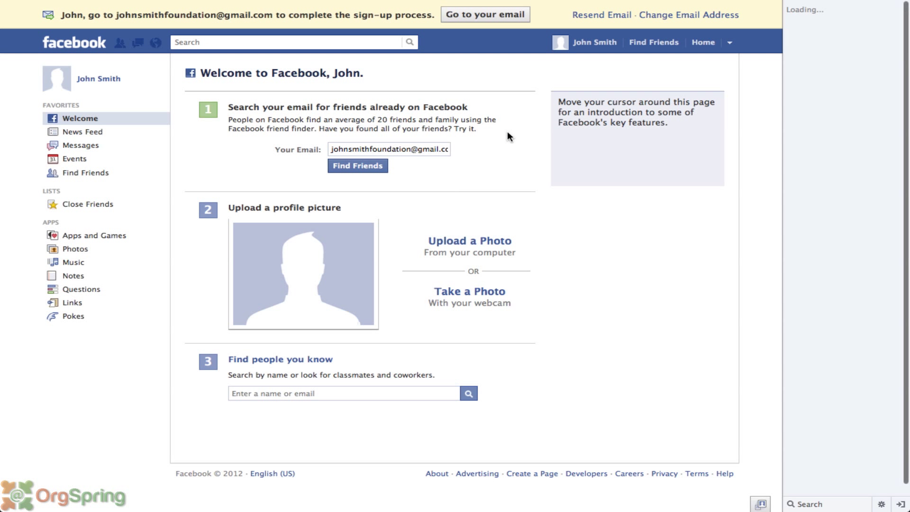
{"action": "mouse_move", "coordinate": [510, 141]}
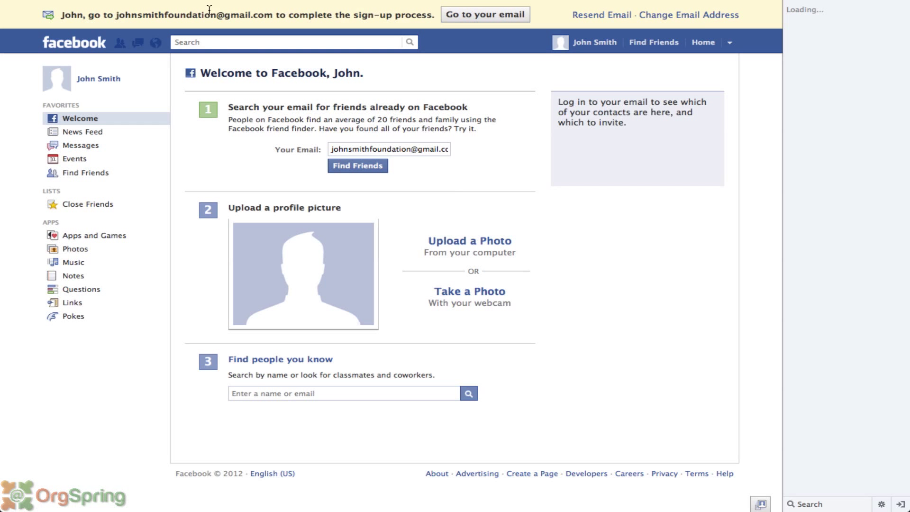
{"action": "mouse_move", "coordinate": [247, 4]}
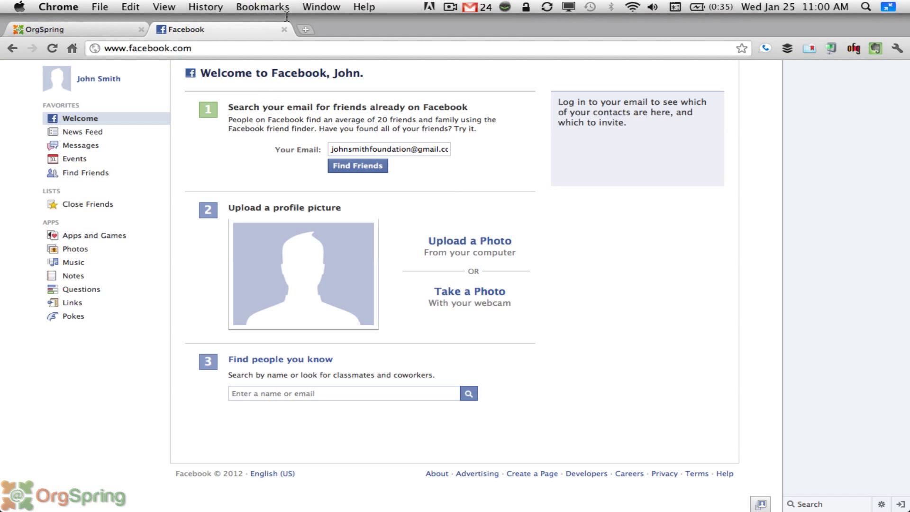
- Load gmail in a new Chrome tab to show the inbox
{"action": "left_click", "coordinate": [305, 29]}
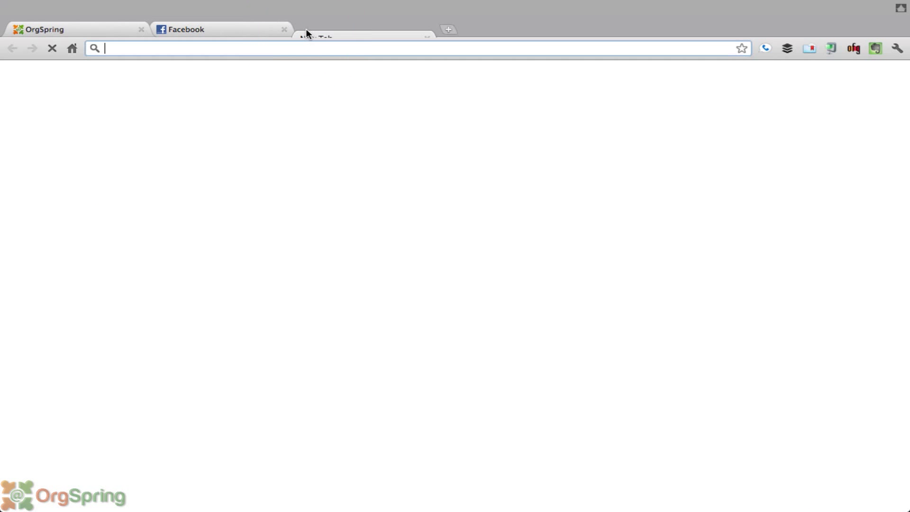
{"action": "type", "text": "gmail.com"}
{"action": "key", "text": "Return"}
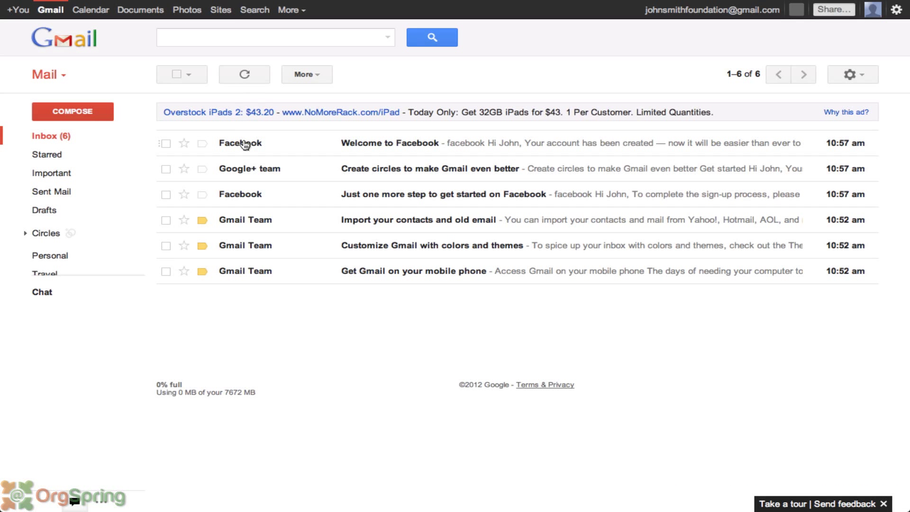
- Open the Welcome to Facebook email and always display images from its sender
{"action": "left_click", "coordinate": [243, 142]}
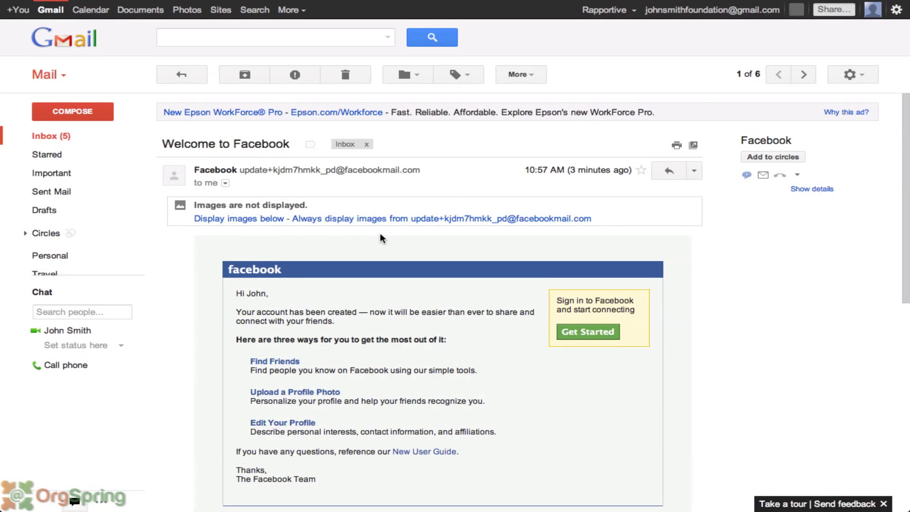
{"action": "left_click", "coordinate": [402, 221]}
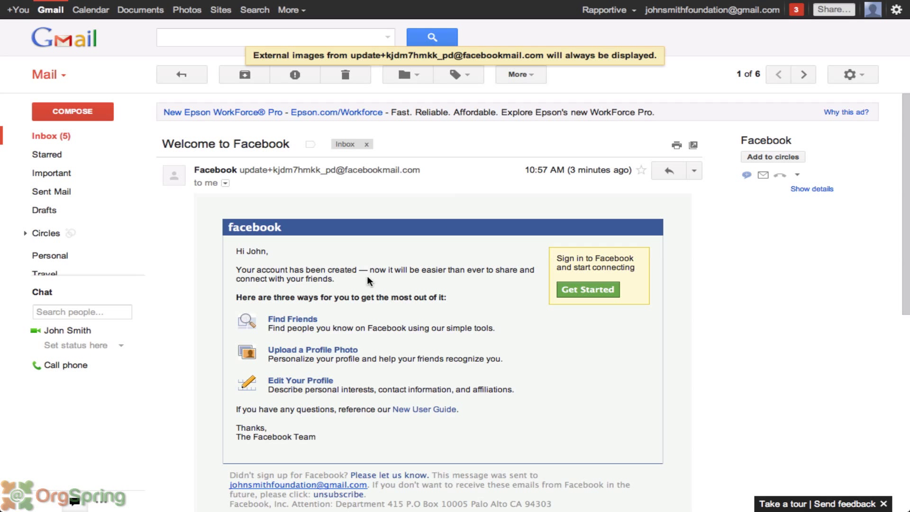
{"action": "scroll", "coordinate": [368, 280], "scroll_direction": "down", "scroll_amount": 2}
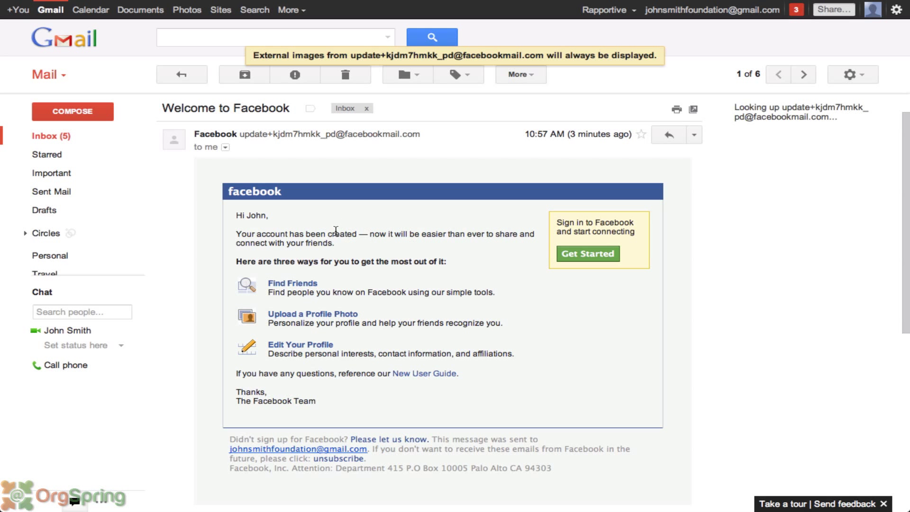
- Follow the email's Get Started link and browse the Find Friends page
{"action": "left_click", "coordinate": [582, 256]}
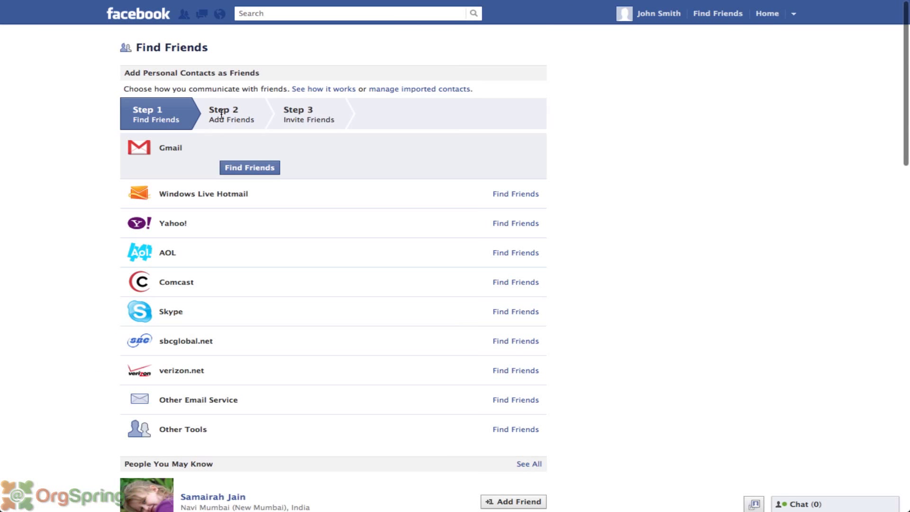
{"action": "scroll", "coordinate": [246, 175], "scroll_direction": "down", "scroll_amount": 3}
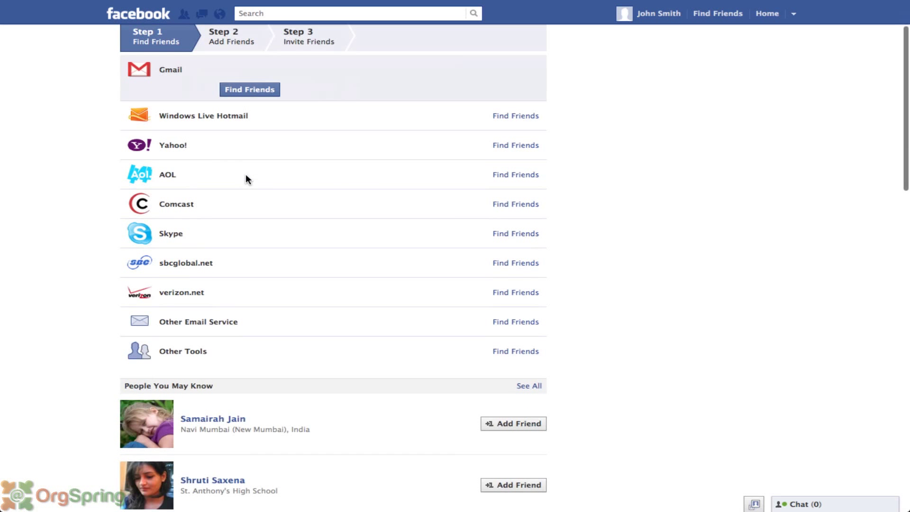
{"action": "scroll", "coordinate": [246, 176], "scroll_direction": "up", "scroll_amount": 3}
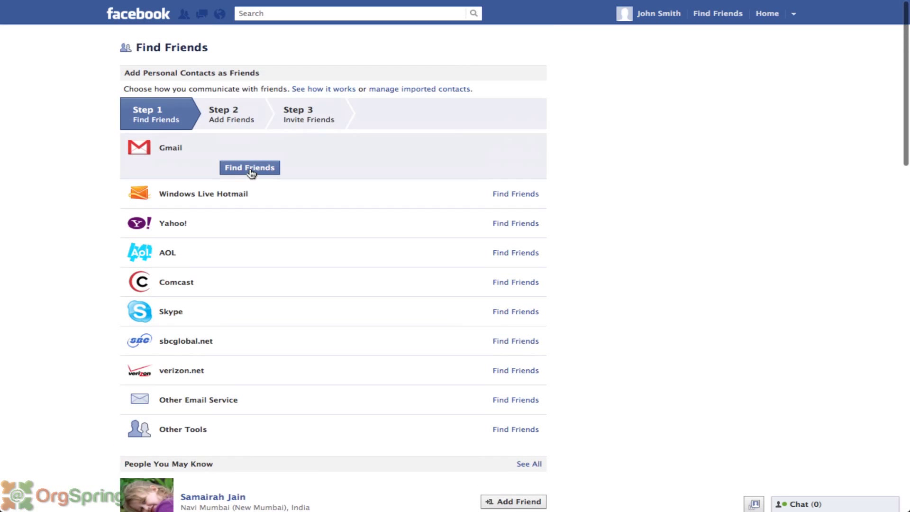
{"action": "scroll", "coordinate": [342, 100], "scroll_direction": "down", "scroll_amount": 6}
{"action": "scroll", "coordinate": [342, 99], "scroll_direction": "down", "scroll_amount": 15}
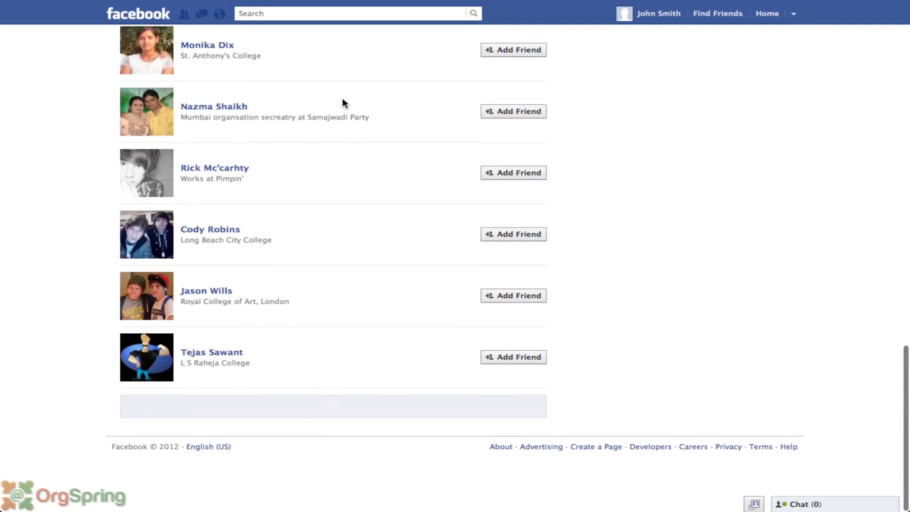
{"action": "scroll", "coordinate": [344, 103], "scroll_direction": "up", "scroll_amount": 20}
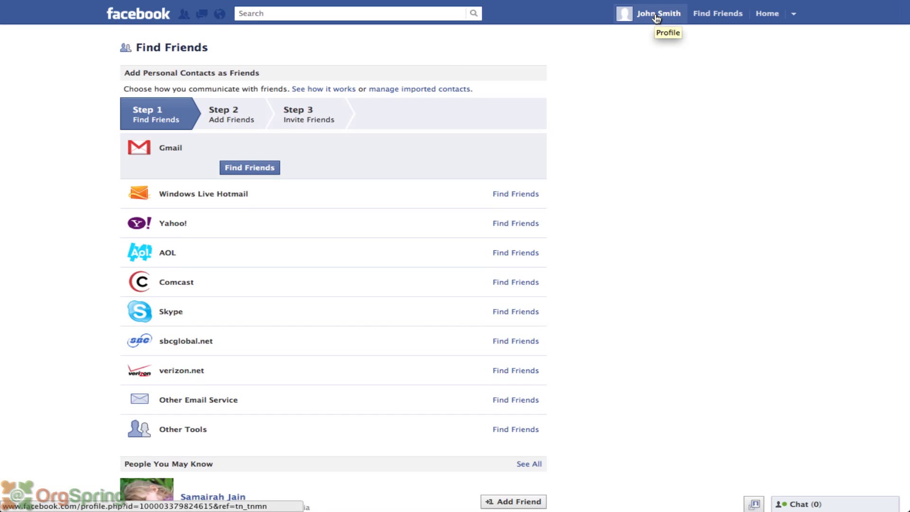
{"action": "left_click", "coordinate": [658, 15]}
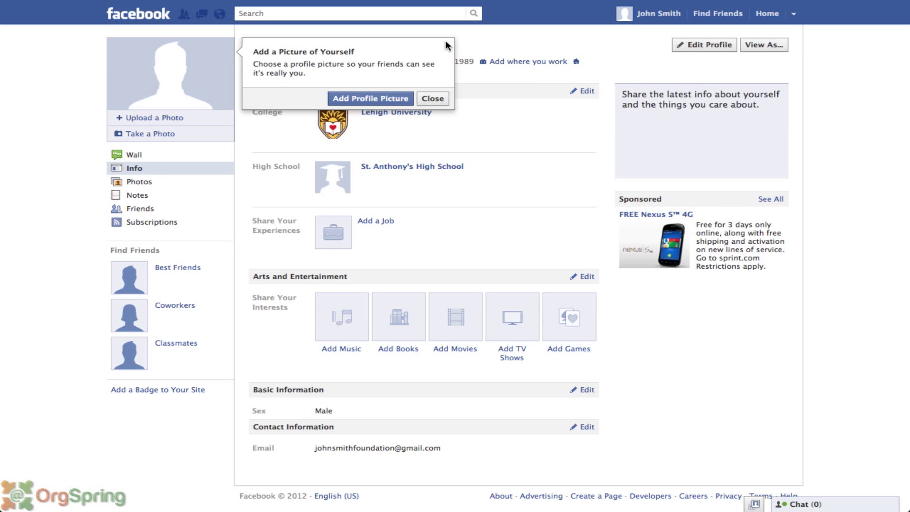
{"action": "left_click", "coordinate": [442, 98]}
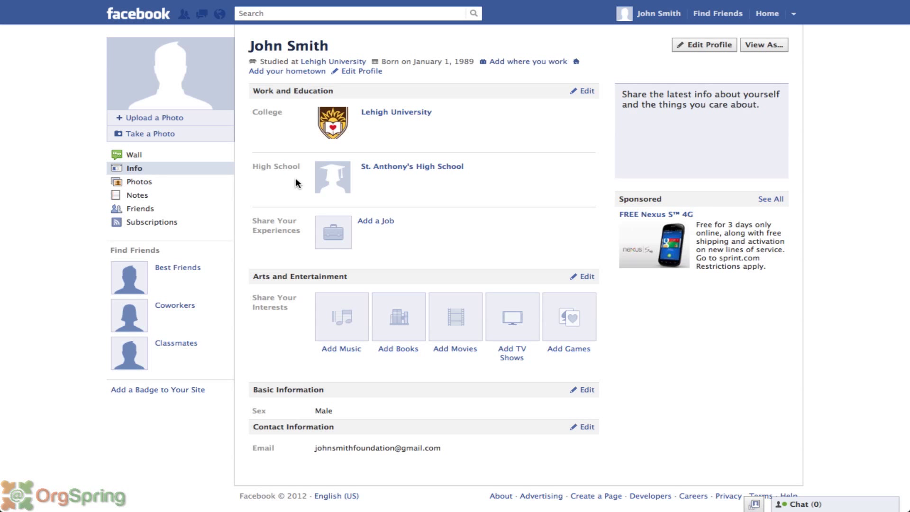
{"action": "mouse_move", "coordinate": [317, 179]}
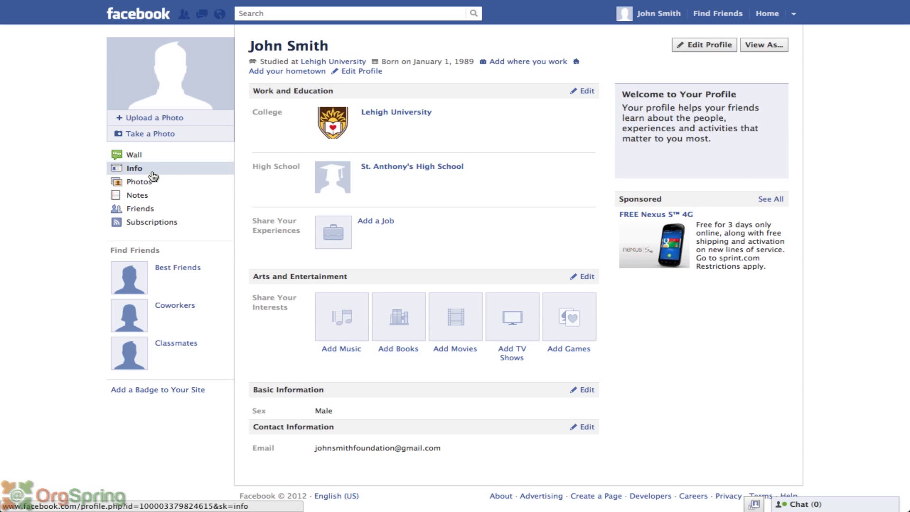
{"action": "mouse_move", "coordinate": [152, 188]}
{"action": "mouse_move", "coordinate": [152, 209]}
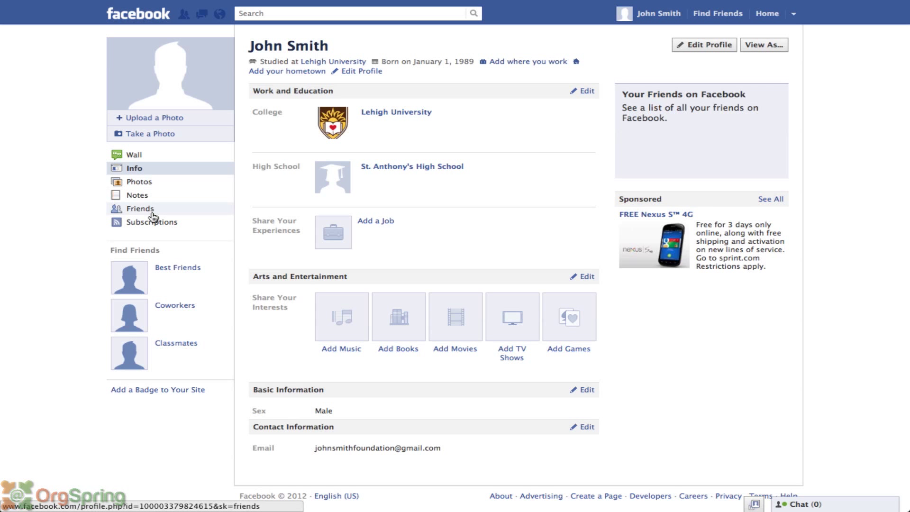
{"action": "mouse_move", "coordinate": [150, 148]}
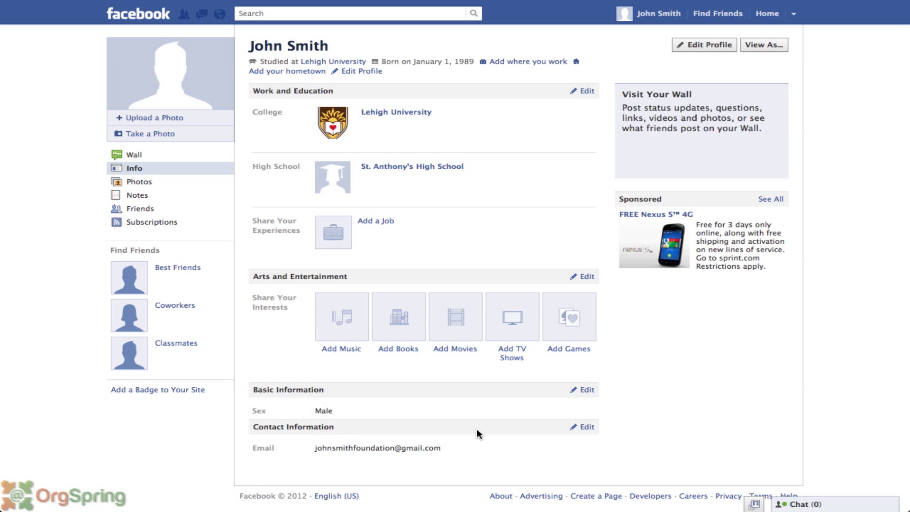
- Add a work phone number and a Google Talk screen name to Contact Information, then save
{"action": "left_click", "coordinate": [586, 429]}
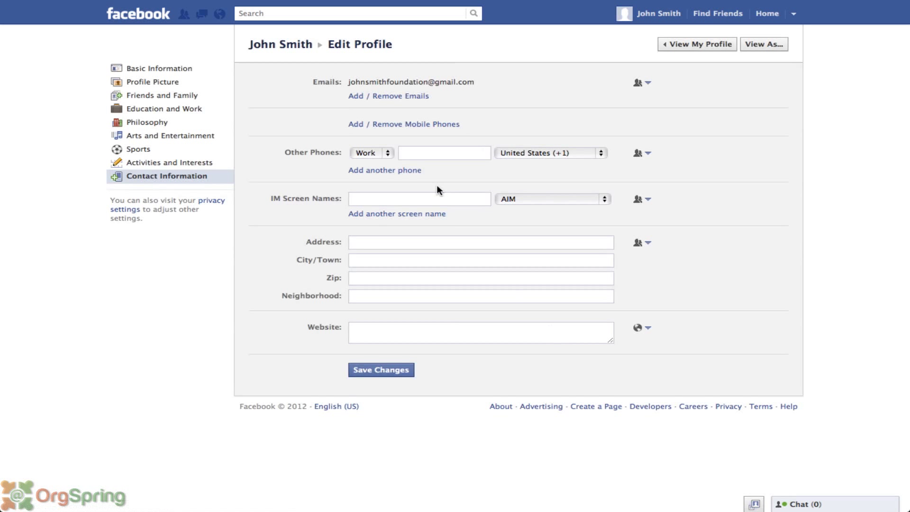
{"action": "left_click", "coordinate": [417, 153]}
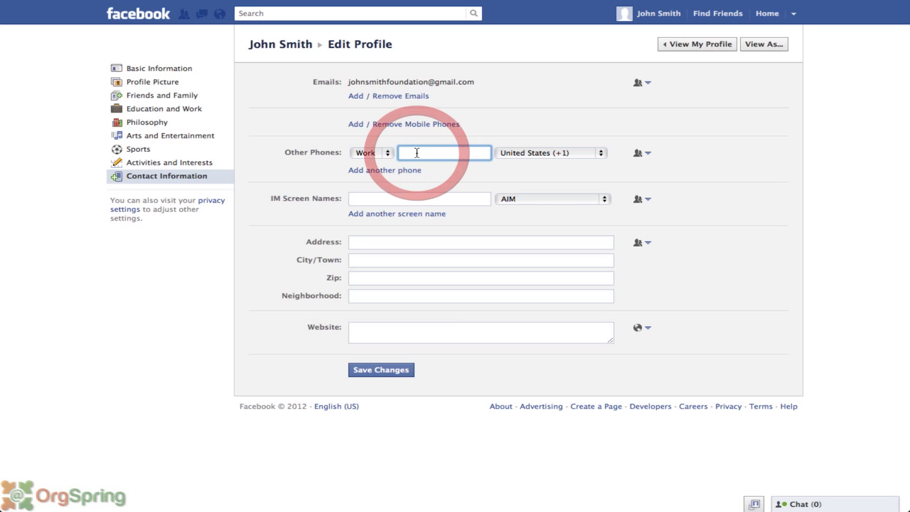
{"action": "type", "text": "310"}
{"action": "key", "text": "BackSpace"}
{"action": "key", "text": "BackSpace"}
{"action": "key", "text": "BackSpace"}
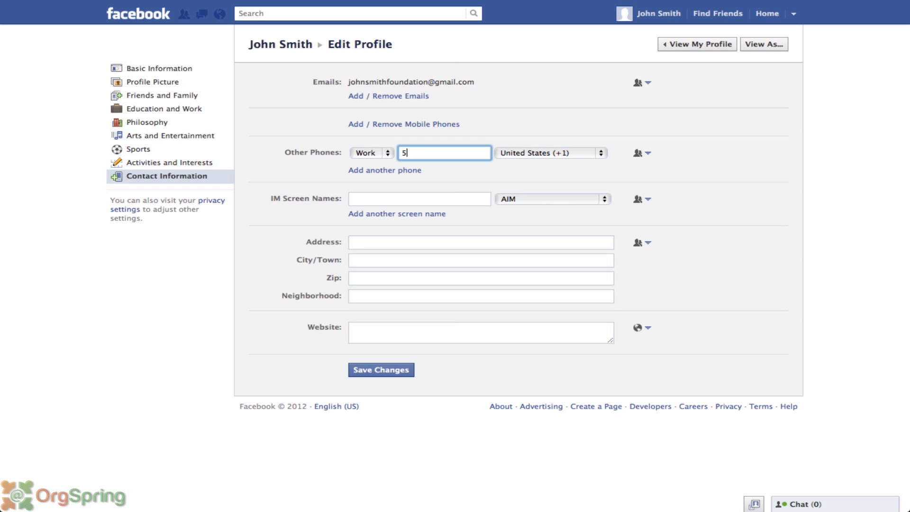
{"action": "type", "text": "310-555-1212"}
{"action": "left_click", "coordinate": [375, 199]}
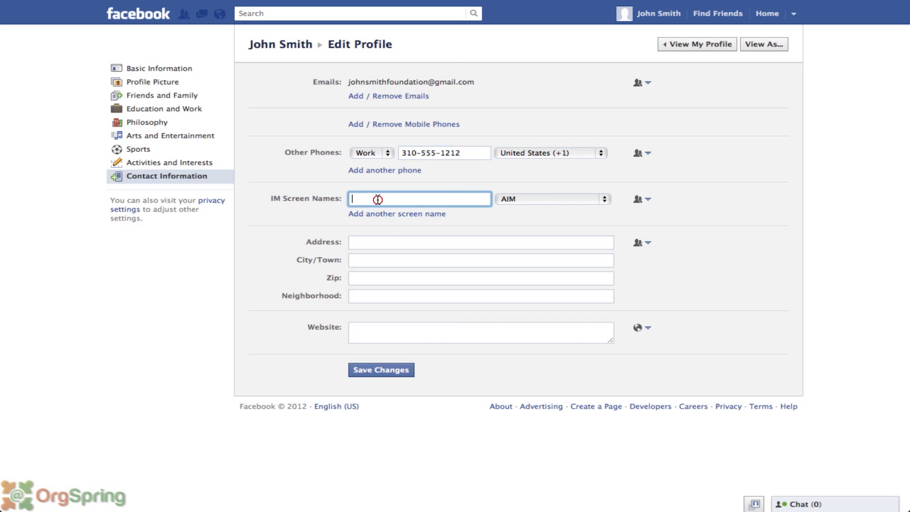
{"action": "left_click", "coordinate": [517, 198]}
{"action": "left_click", "coordinate": [516, 208]}
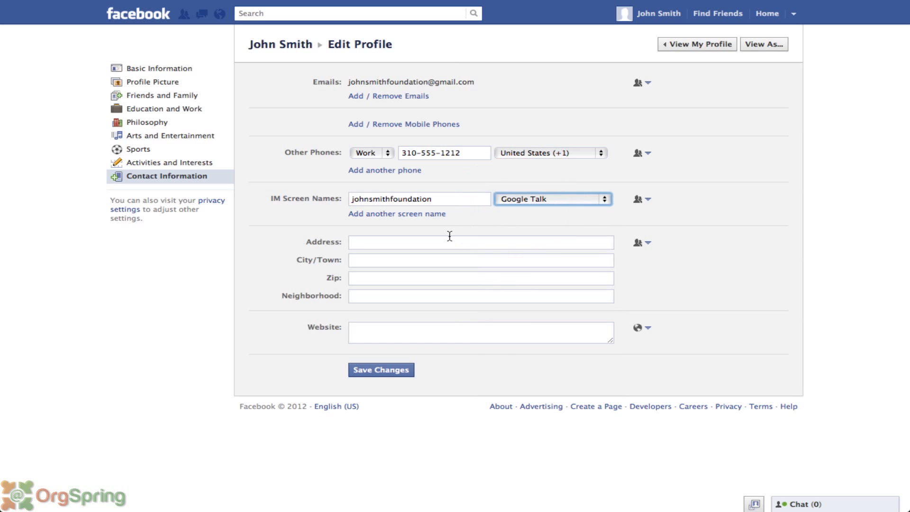
{"action": "left_click", "coordinate": [387, 330]}
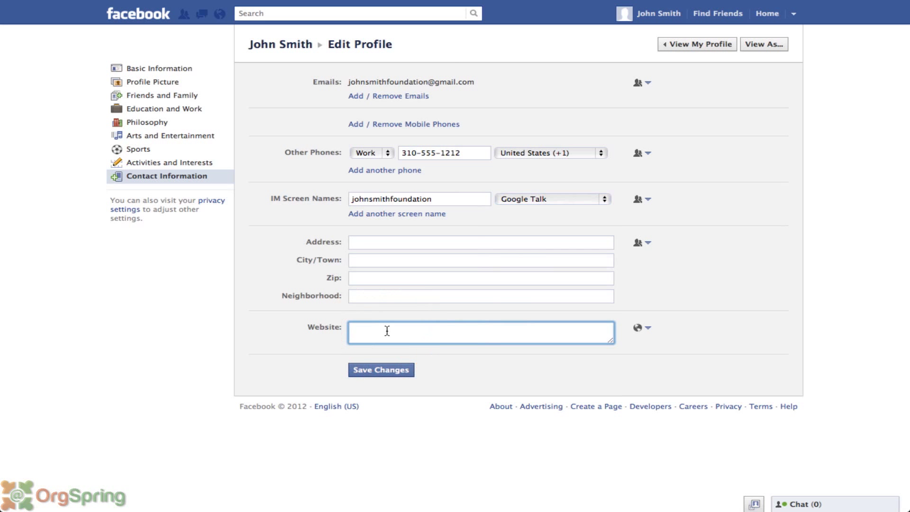
{"action": "left_click", "coordinate": [387, 371]}
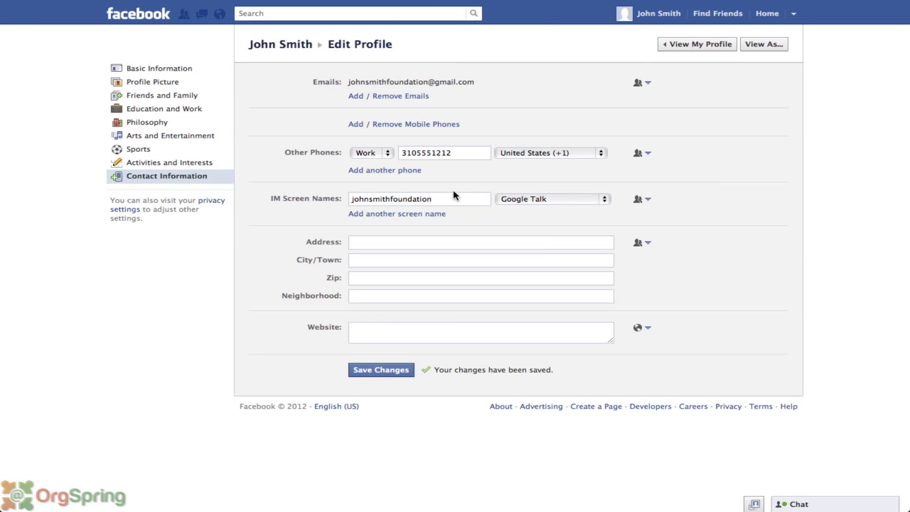
- Return to the profile, check the saved Contact Information, and close the Share Your Experiences tip
{"action": "left_click", "coordinate": [716, 46]}
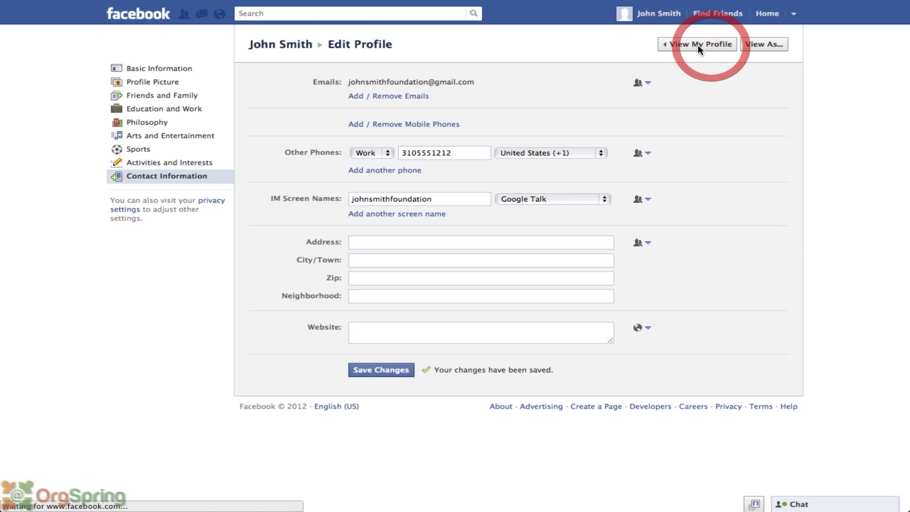
{"action": "scroll", "coordinate": [479, 267], "scroll_direction": "down", "scroll_amount": 3}
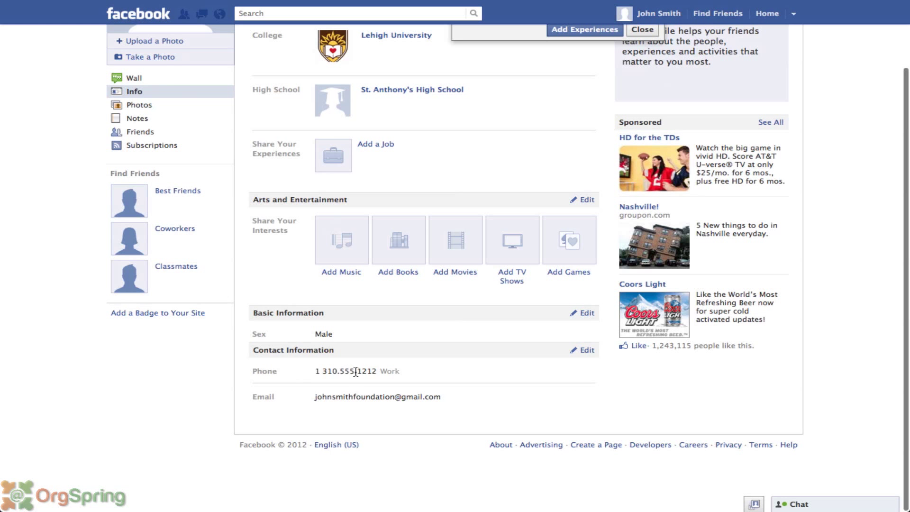
{"action": "scroll", "coordinate": [374, 371], "scroll_direction": "up", "scroll_amount": 3}
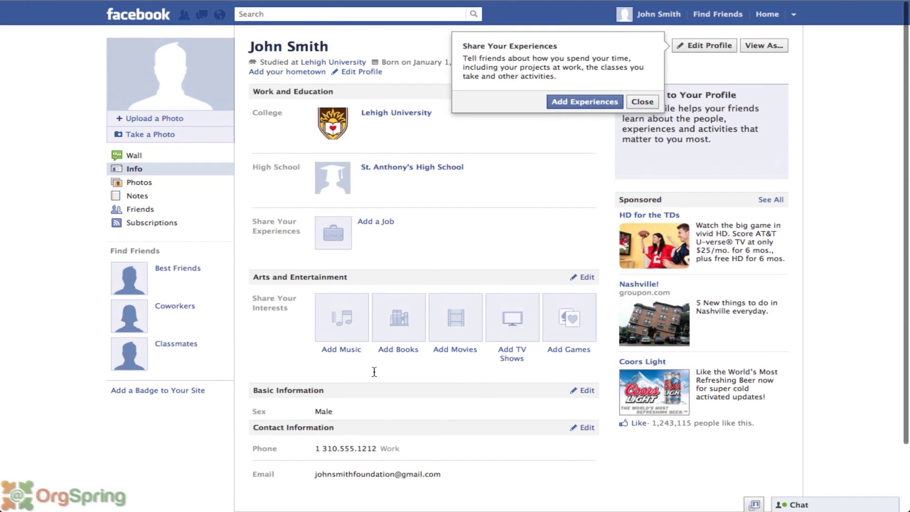
{"action": "left_click", "coordinate": [642, 101]}
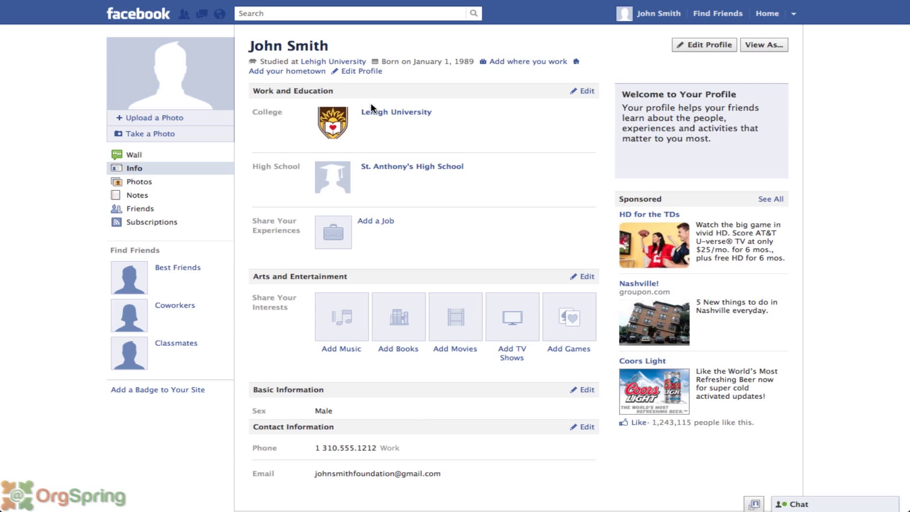
{"action": "left_click", "coordinate": [351, 14]}
- Search for the account holder's name, then go to the profile's Wall
{"action": "type", "text": "john smith"}
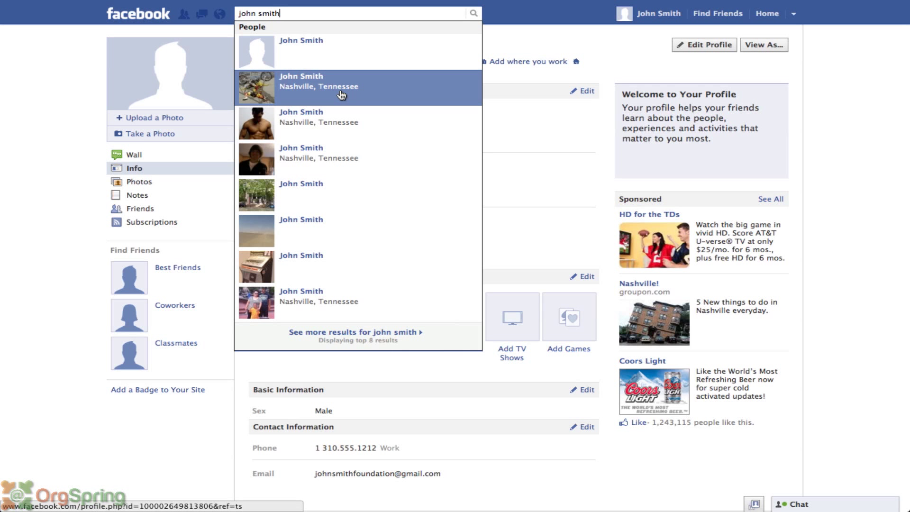
{"action": "left_click", "coordinate": [569, 38]}
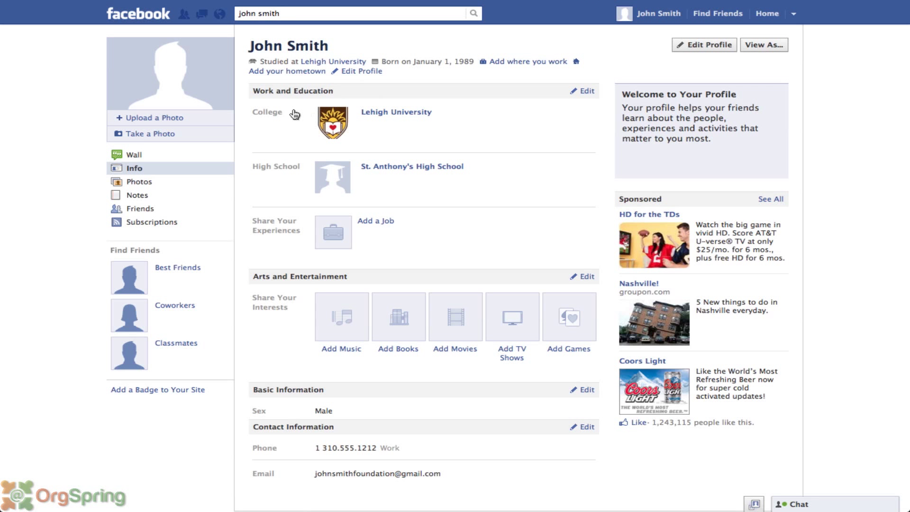
{"action": "left_click", "coordinate": [135, 155]}
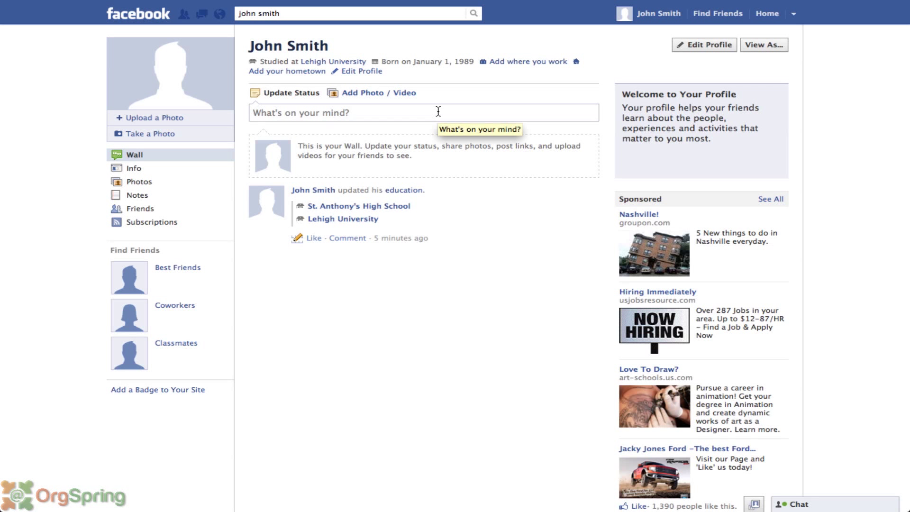
- Post the status 'I just created a facebook page. Say hi!' to the Wall, declining the sharing tour
{"action": "left_click", "coordinate": [438, 112]}
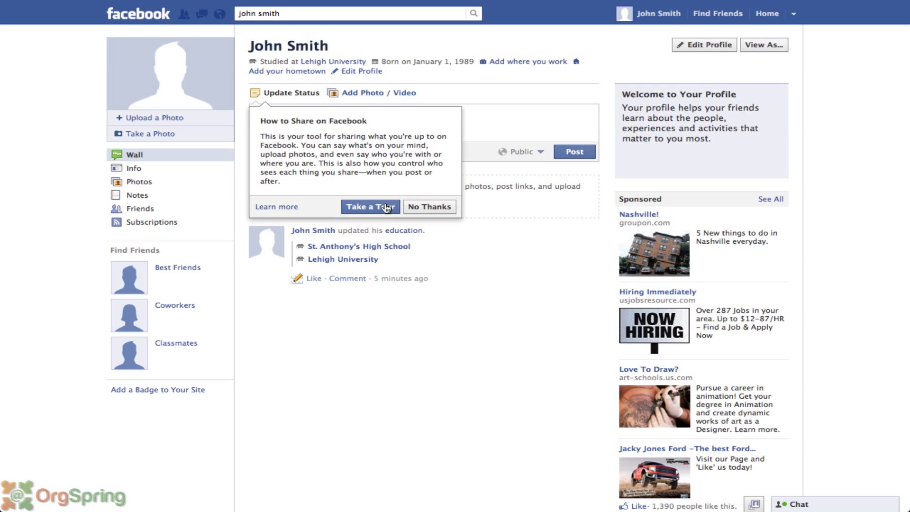
{"action": "left_click", "coordinate": [427, 208]}
{"action": "type", "text": "I just"}
{"action": "left_click", "coordinate": [395, 114]}
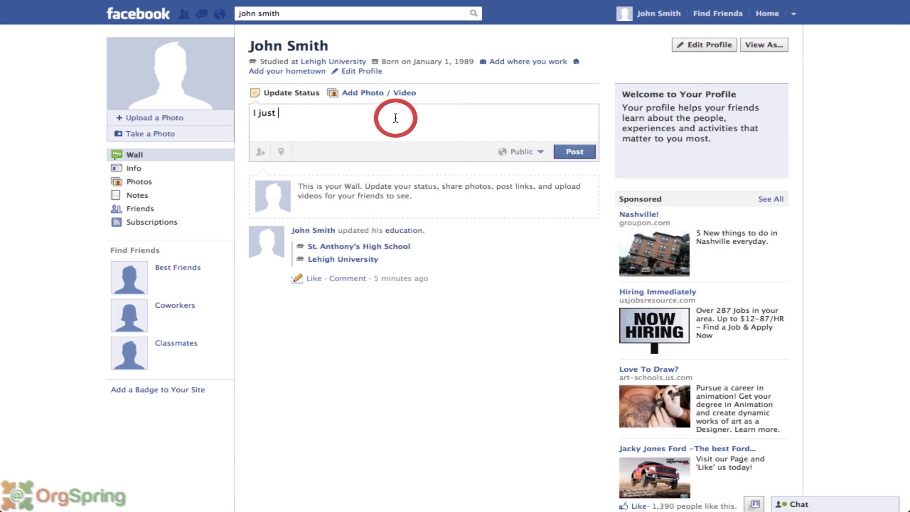
{"action": "type", "text": "created a face"}
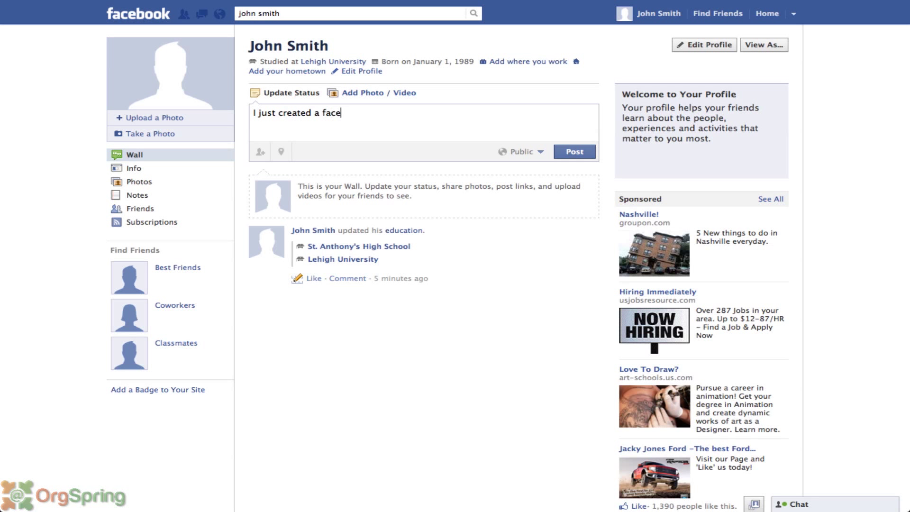
{"action": "type", "text": "book page. Say hi!"}
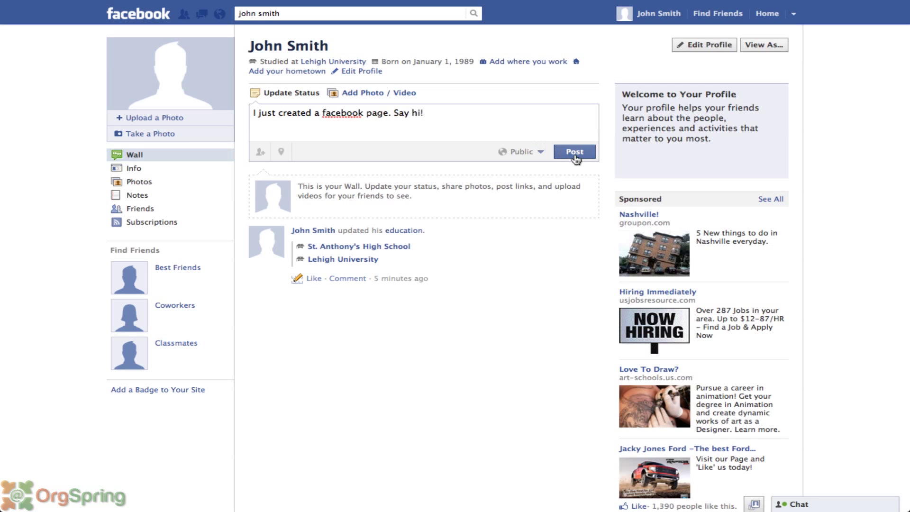
{"action": "left_click", "coordinate": [571, 153]}
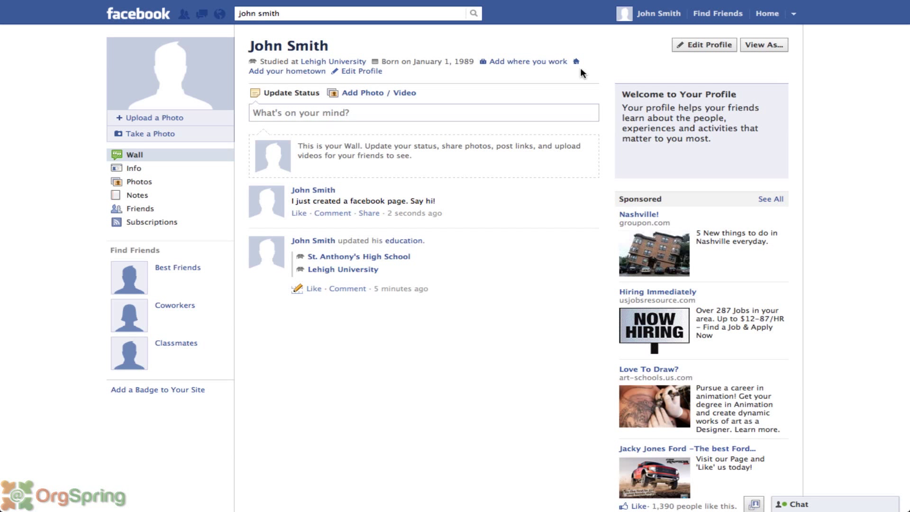
- Comment 'Nice post!' beneath the new Wall post
{"action": "left_click", "coordinate": [336, 215]}
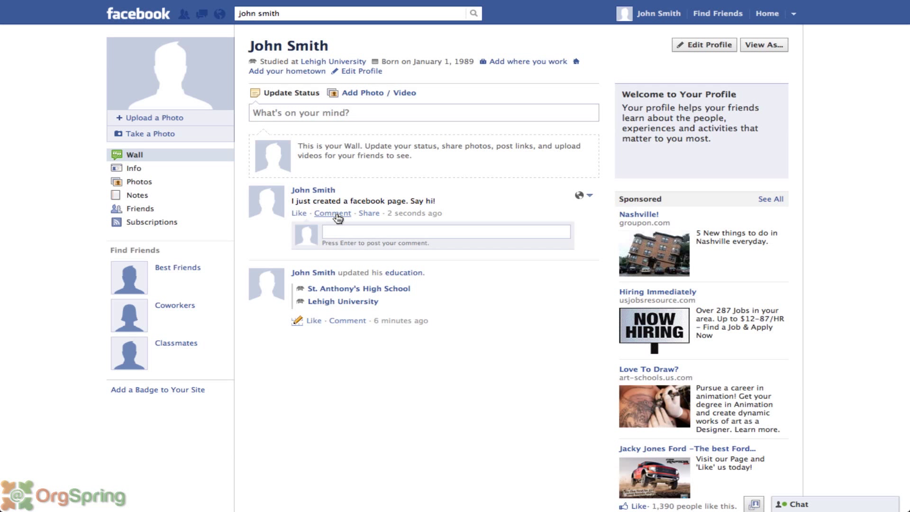
{"action": "type", "text": "Nice post!"}
{"action": "key", "text": "Return"}
{"action": "left_click", "coordinate": [538, 426]}
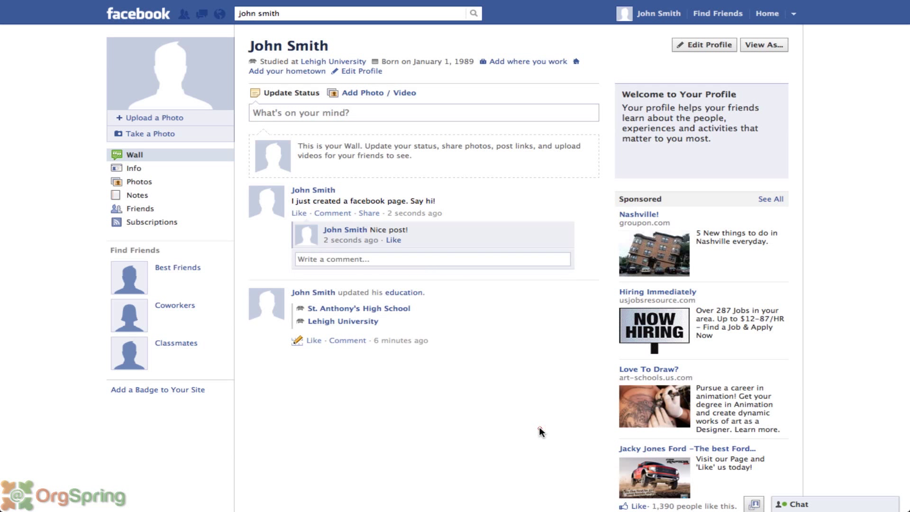
{"action": "mouse_move", "coordinate": [343, 231]}
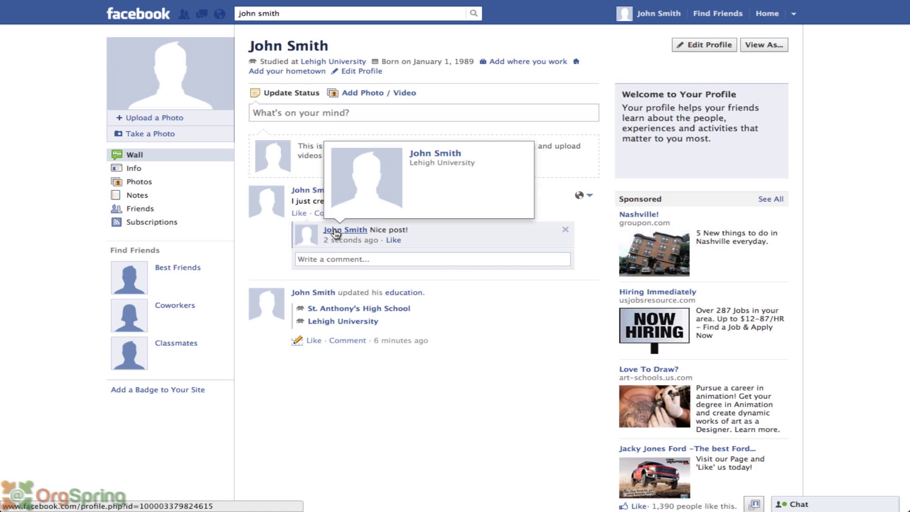